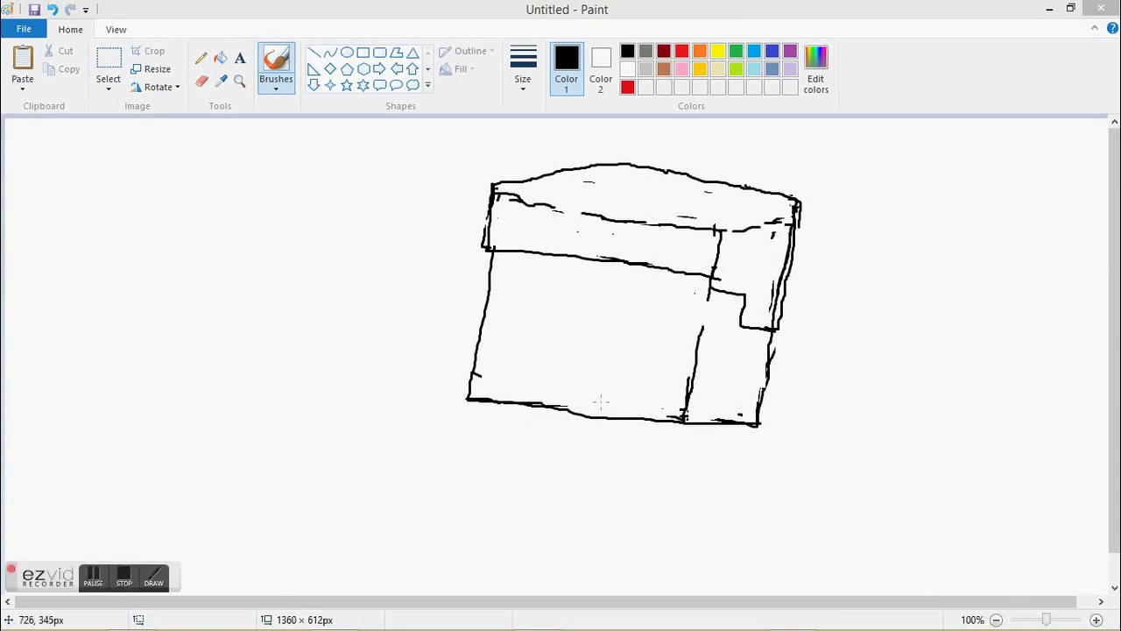
# - Draw a blocky outstretched arm from the head's lower-left corner, with a sleeve cuff, boxed hand and the start of the torso edge
pyautogui.moveTo(445, 403)
pyautogui.mouseDown()
pyautogui.moveTo(367, 463)
pyautogui.moveTo(479, 508)
pyautogui.mouseUp()
pyautogui.moveTo(395, 464); pyautogui.dragTo(368, 399)
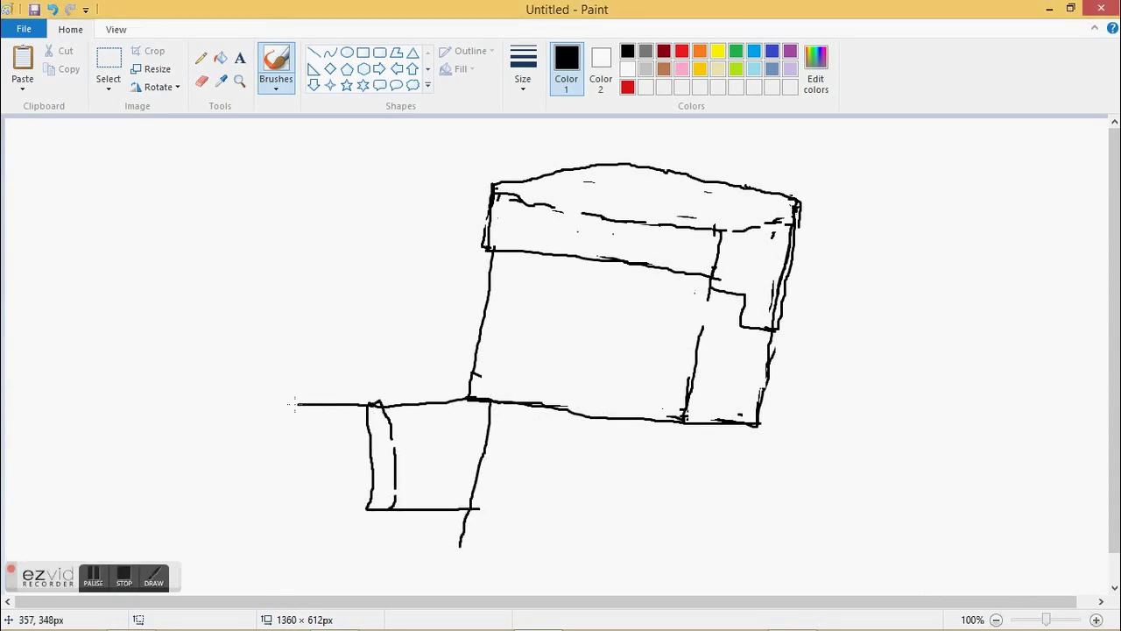
pyautogui.moveTo(247, 439); pyautogui.dragTo(340, 444)
pyautogui.moveTo(355, 444); pyautogui.dragTo(370, 444)
pyautogui.moveTo(248, 450)
pyautogui.mouseDown()
pyautogui.moveTo(299, 507)
pyautogui.moveTo(391, 508)
pyautogui.mouseUp()
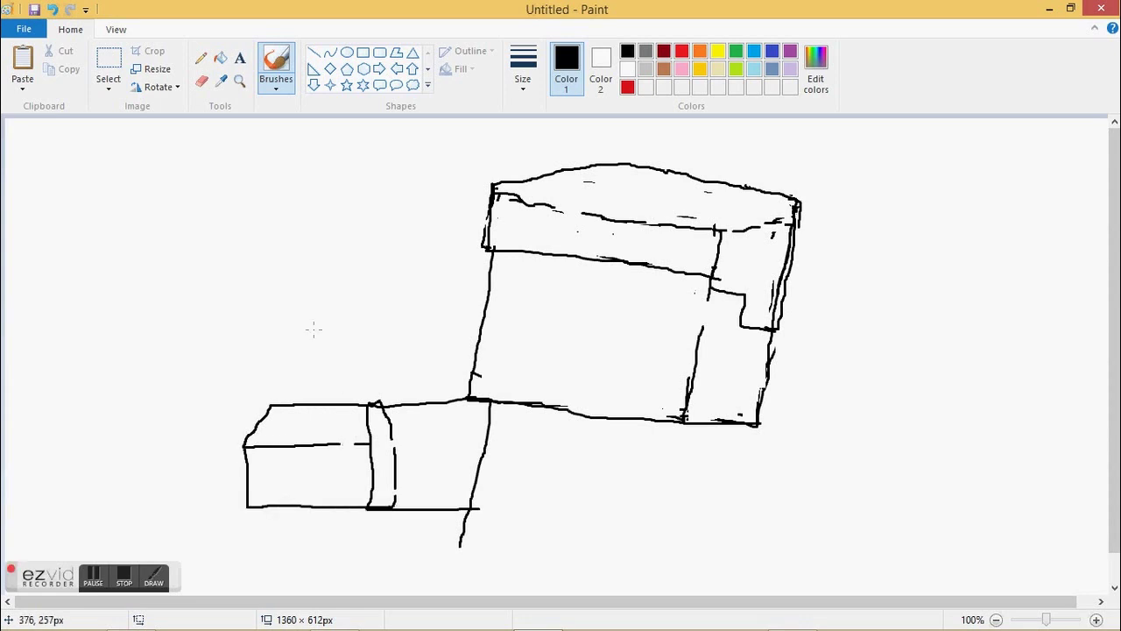
# - Draw a circle above the outstretched hand
pyautogui.press('XF86AudioLowerVolume')
pyautogui.moveTo(288, 395)
pyautogui.mouseDown()
pyautogui.moveTo(384, 351)
pyautogui.moveTo(364, 289)
pyautogui.moveTo(272, 350)
pyautogui.moveTo(294, 295)
pyautogui.mouseUp()
pyautogui.click(52, 10)
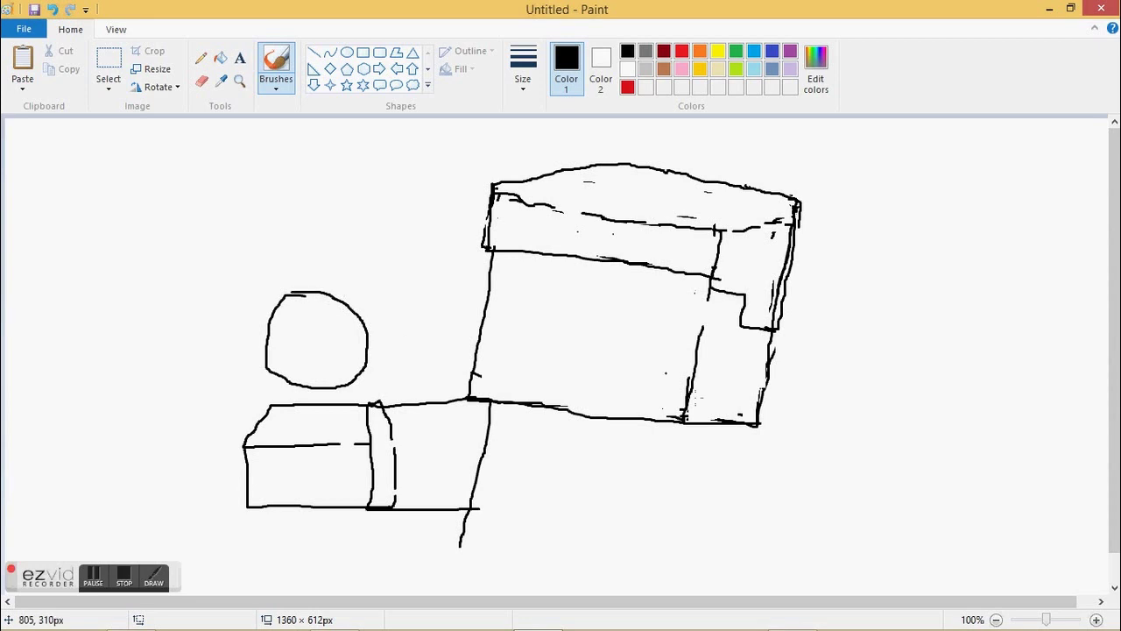
# - Draw the torso's right edge and the sloping shoulder line of the second arm below the head
pyautogui.moveTo(705, 424); pyautogui.dragTo(680, 596)
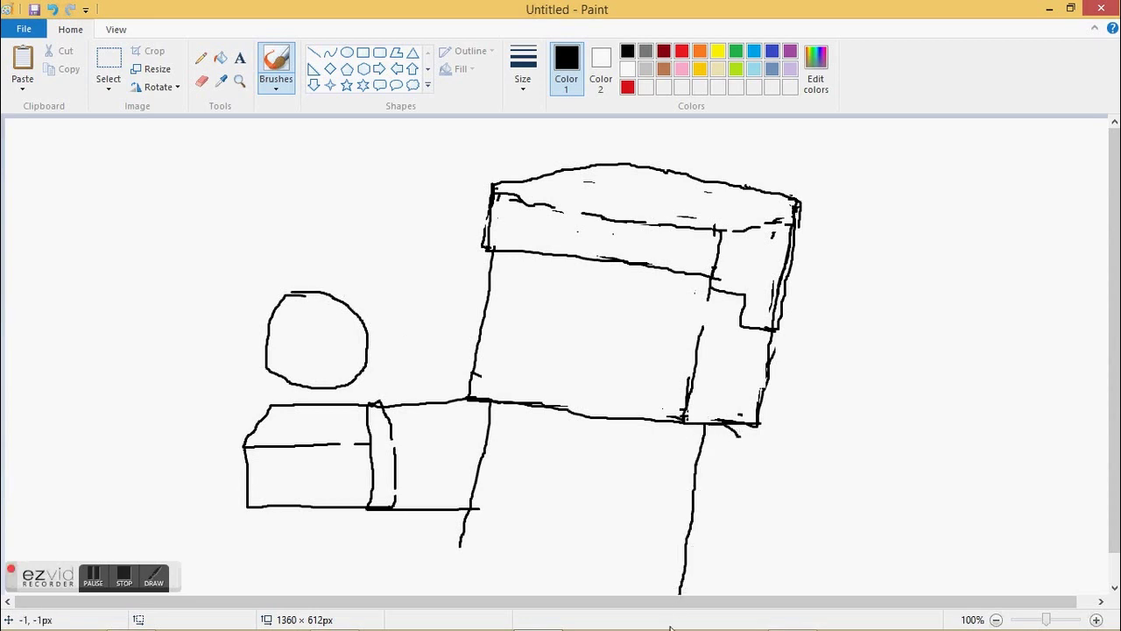
pyautogui.moveTo(742, 435)
pyautogui.mouseDown()
pyautogui.moveTo(842, 459)
pyautogui.moveTo(869, 485)
pyautogui.moveTo(839, 585)
pyautogui.mouseUp()
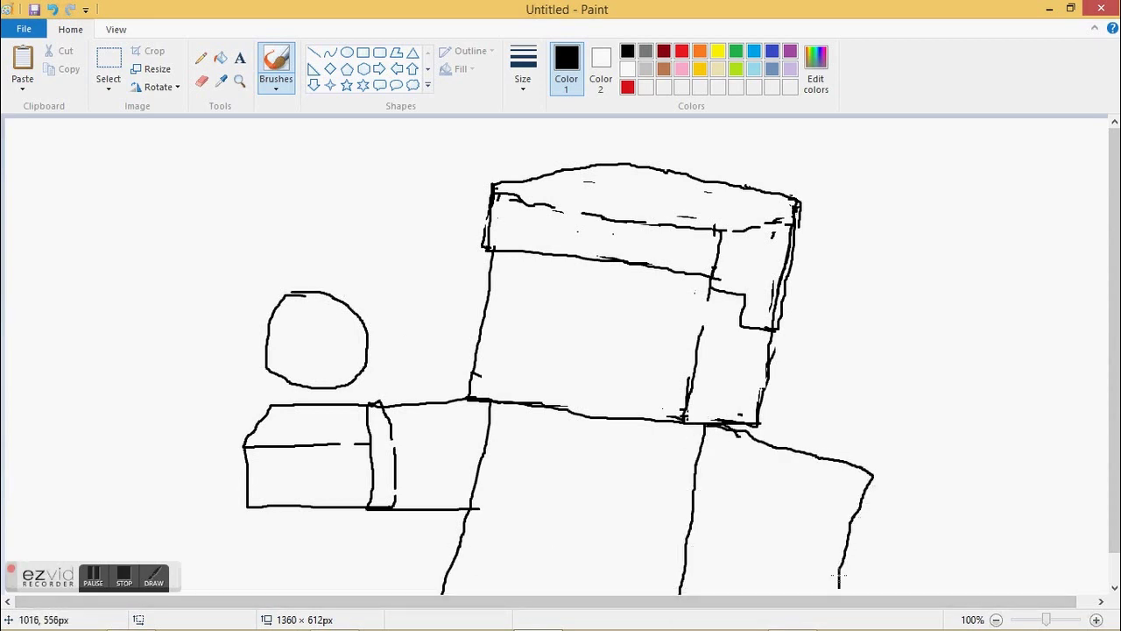
# - Try closing the second arm as a short box with an underside and a thick end
pyautogui.moveTo(854, 533)
pyautogui.mouseDown()
pyautogui.moveTo(743, 542)
pyautogui.moveTo(848, 531)
pyautogui.mouseUp()
pyautogui.moveTo(694, 498)
pyautogui.mouseDown()
pyautogui.moveTo(718, 511)
pyautogui.moveTo(747, 478)
pyautogui.moveTo(734, 533)
pyautogui.moveTo(850, 550)
pyautogui.moveTo(810, 541)
pyautogui.moveTo(857, 536)
pyautogui.moveTo(762, 555)
pyautogui.moveTo(692, 506)
pyautogui.moveTo(780, 525)
pyautogui.moveTo(740, 548)
pyautogui.moveTo(837, 558)
pyautogui.moveTo(852, 528)
pyautogui.mouseUp()
pyautogui.click(201, 81)
pyautogui.click(276, 66)
pyautogui.moveTo(752, 526)
pyautogui.mouseDown()
pyautogui.moveTo(827, 541)
pyautogui.moveTo(867, 480)
pyautogui.mouseUp()
pyautogui.moveTo(822, 456); pyautogui.dragTo(874, 480)
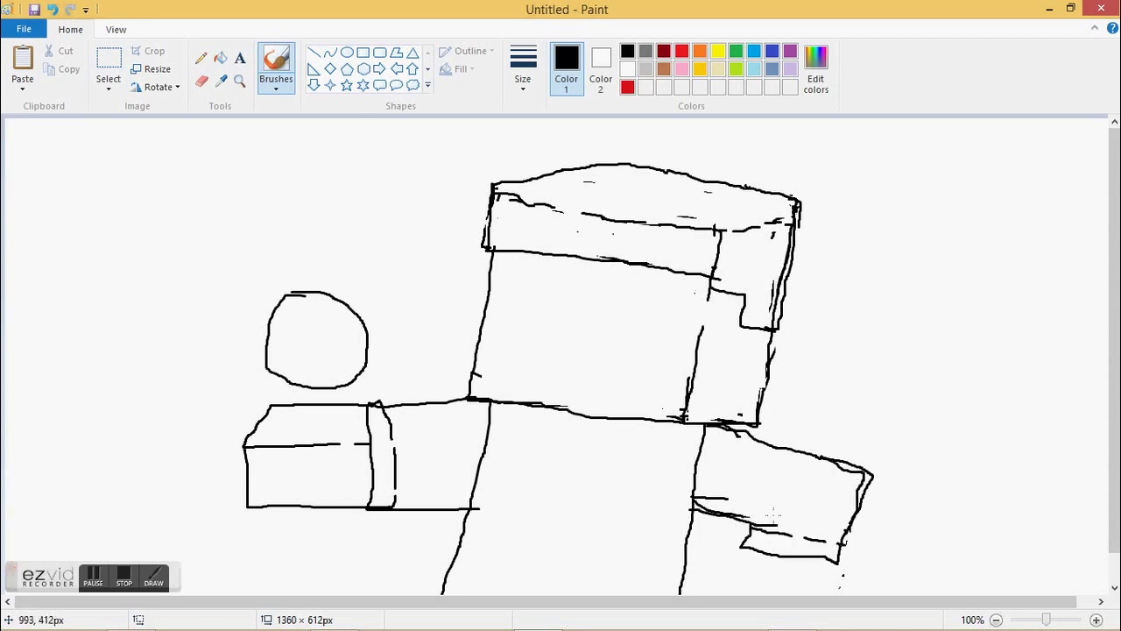
# - Erase the short arm's underside and end, and redraw the lower part of the torso's right edge
pyautogui.click(202, 81)
pyautogui.moveTo(720, 525)
pyautogui.mouseDown()
pyautogui.moveTo(853, 571)
pyautogui.moveTo(699, 515)
pyautogui.moveTo(727, 501)
pyautogui.mouseUp()
pyautogui.moveTo(687, 533); pyautogui.dragTo(681, 589)
pyautogui.click(276, 66)
pyautogui.moveTo(692, 513); pyautogui.dragTo(669, 589)
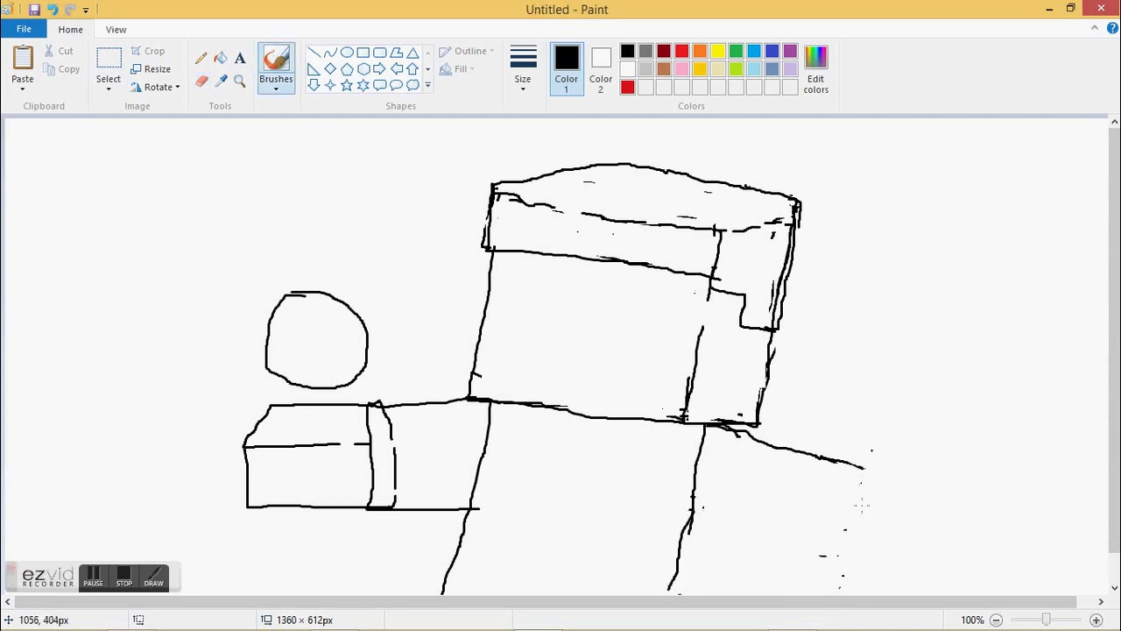
# - Extend the second arm's shoulder and underside lines with a cuff and forearm, and erase the cuff and forearm
pyautogui.moveTo(899, 483); pyautogui.dragTo(825, 592)
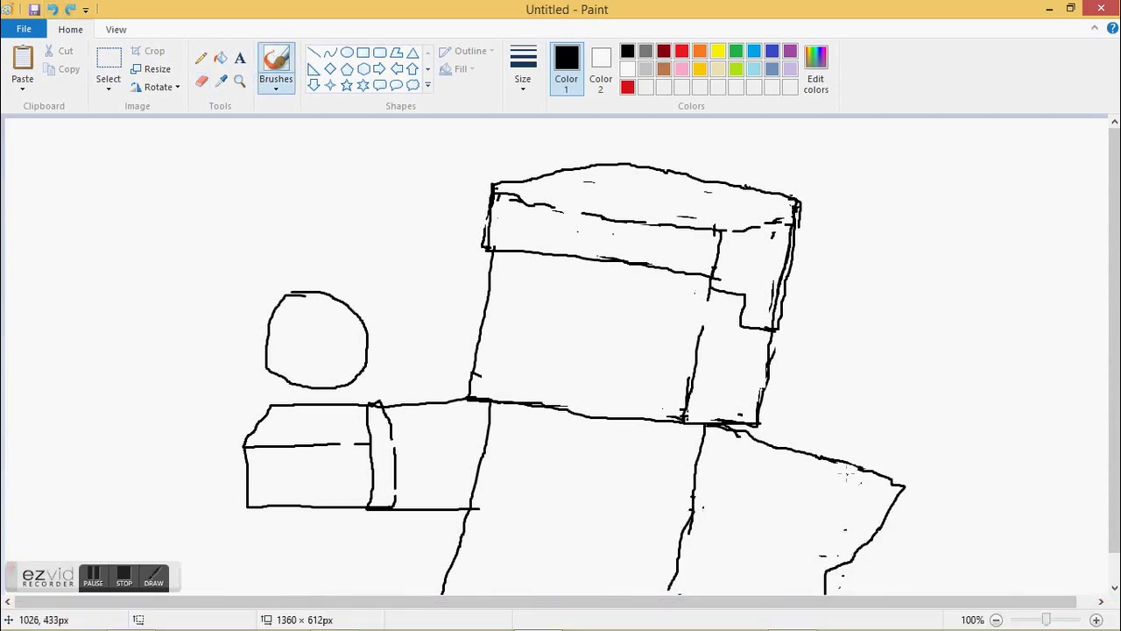
pyautogui.moveTo(843, 460)
pyautogui.mouseDown()
pyautogui.moveTo(798, 531)
pyautogui.moveTo(837, 517)
pyautogui.moveTo(859, 459)
pyautogui.moveTo(823, 548)
pyautogui.moveTo(698, 517)
pyautogui.mouseUp()
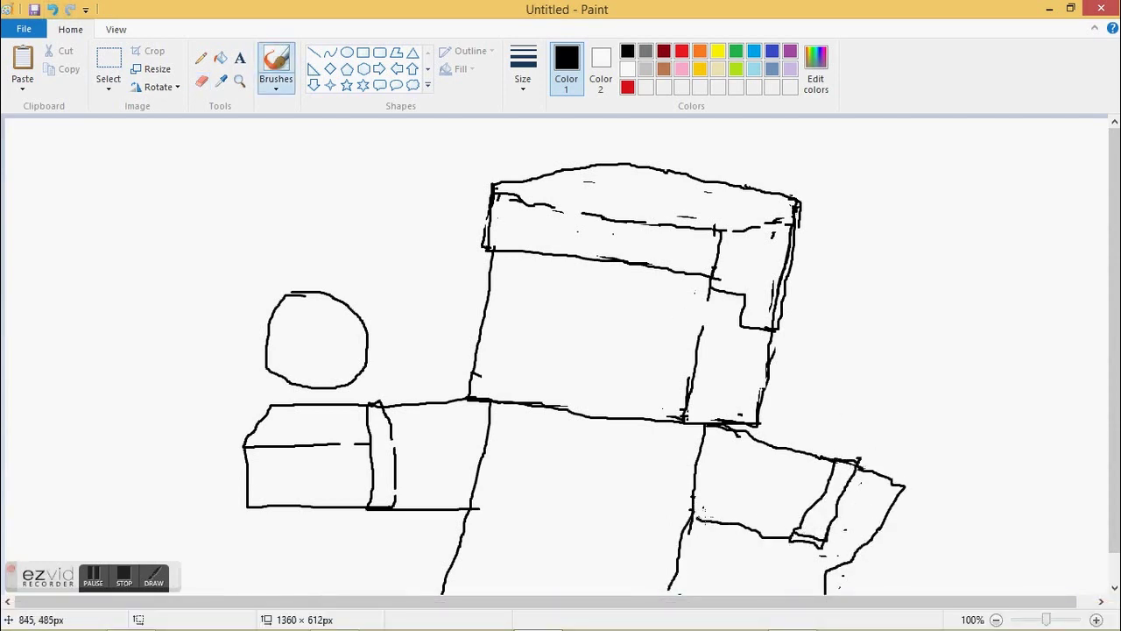
pyautogui.click(202, 81)
pyautogui.moveTo(793, 535)
pyautogui.mouseDown()
pyautogui.moveTo(843, 465)
pyautogui.moveTo(839, 566)
pyautogui.moveTo(876, 469)
pyautogui.mouseUp()
# - Draw a shirt collar under the head with a curved neckline and two pointed flaps
pyautogui.click(276, 65)
pyautogui.moveTo(493, 400)
pyautogui.mouseDown()
pyautogui.moveTo(603, 476)
pyautogui.moveTo(531, 414)
pyautogui.moveTo(601, 456)
pyautogui.mouseUp()
pyautogui.click(52, 9)
pyautogui.click(52, 8)
pyautogui.click(51, 9)
pyautogui.moveTo(534, 417)
pyautogui.mouseDown()
pyautogui.moveTo(581, 450)
pyautogui.moveTo(682, 422)
pyautogui.mouseUp()
pyautogui.moveTo(507, 407); pyautogui.dragTo(562, 467)
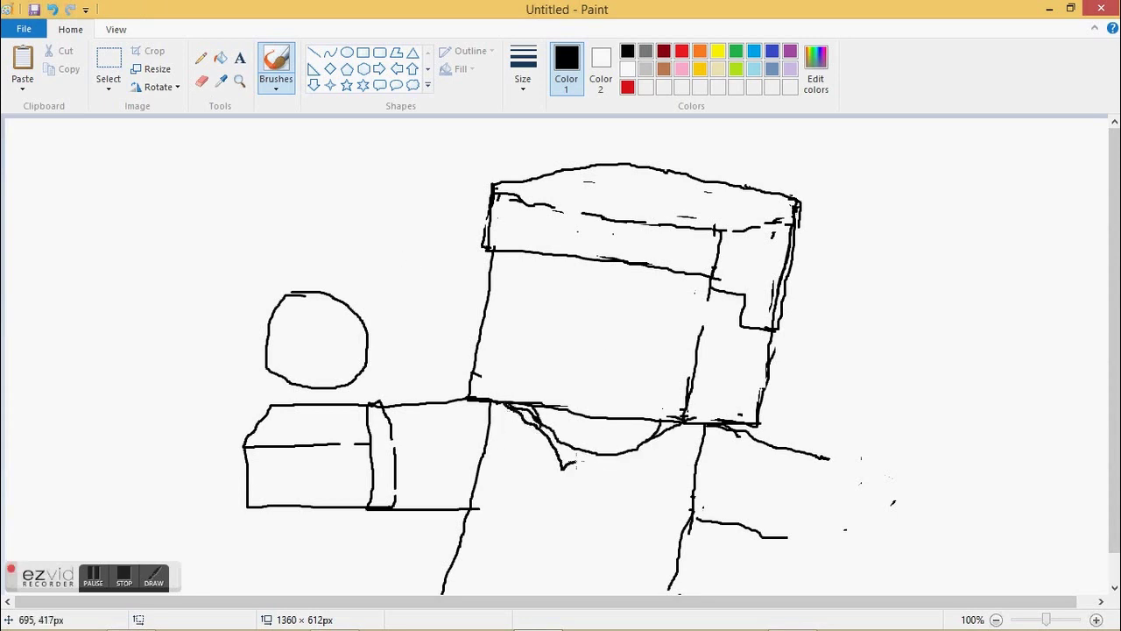
pyautogui.moveTo(632, 478); pyautogui.dragTo(692, 426)
# - Draw two stripes across the lower torso, undoing the misplaced strokes
pyautogui.moveTo(469, 532); pyautogui.dragTo(677, 561)
pyautogui.moveTo(678, 576)
pyautogui.mouseDown()
pyautogui.moveTo(629, 576)
pyautogui.moveTo(573, 577)
pyautogui.mouseUp()
pyautogui.click(52, 9)
pyautogui.moveTo(451, 564)
pyautogui.mouseDown()
pyautogui.moveTo(507, 566)
pyautogui.moveTo(577, 595)
pyautogui.mouseUp()
pyautogui.click(52, 9)
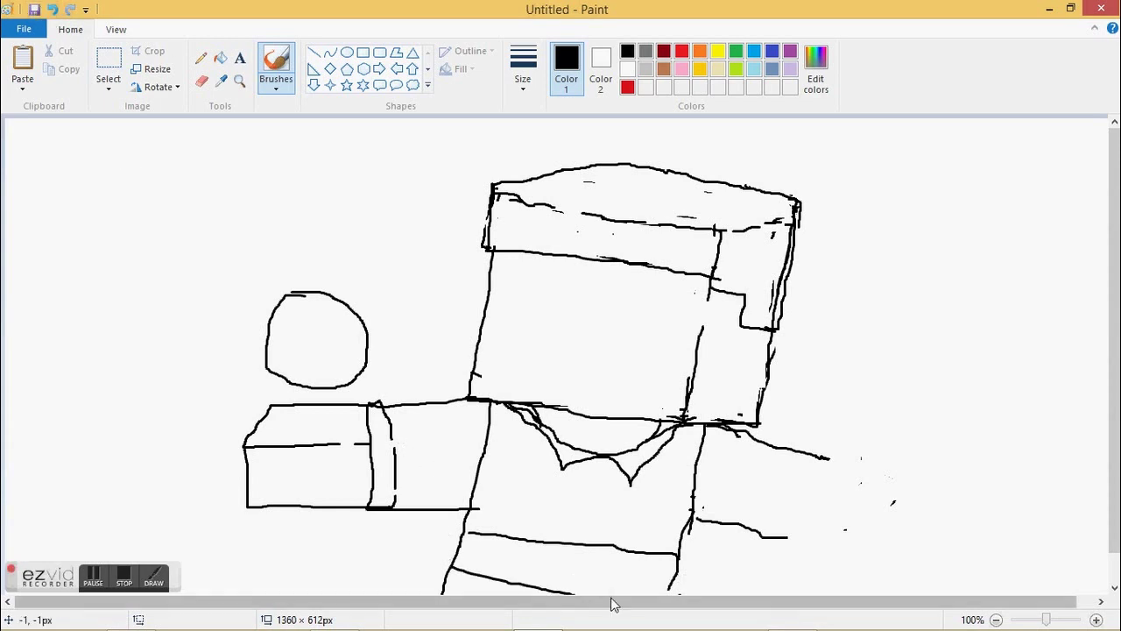
pyautogui.click(53, 10)
pyautogui.moveTo(452, 564); pyautogui.dragTo(670, 579)
# - Add another stripe near the bottom of the torso and more stripes across the chest
pyautogui.moveTo(1114, 446); pyautogui.dragTo(1113, 476)
pyautogui.moveTo(441, 566); pyautogui.dragTo(603, 576)
pyautogui.click(54, 10)
pyautogui.moveTo(438, 567); pyautogui.dragTo(505, 584)
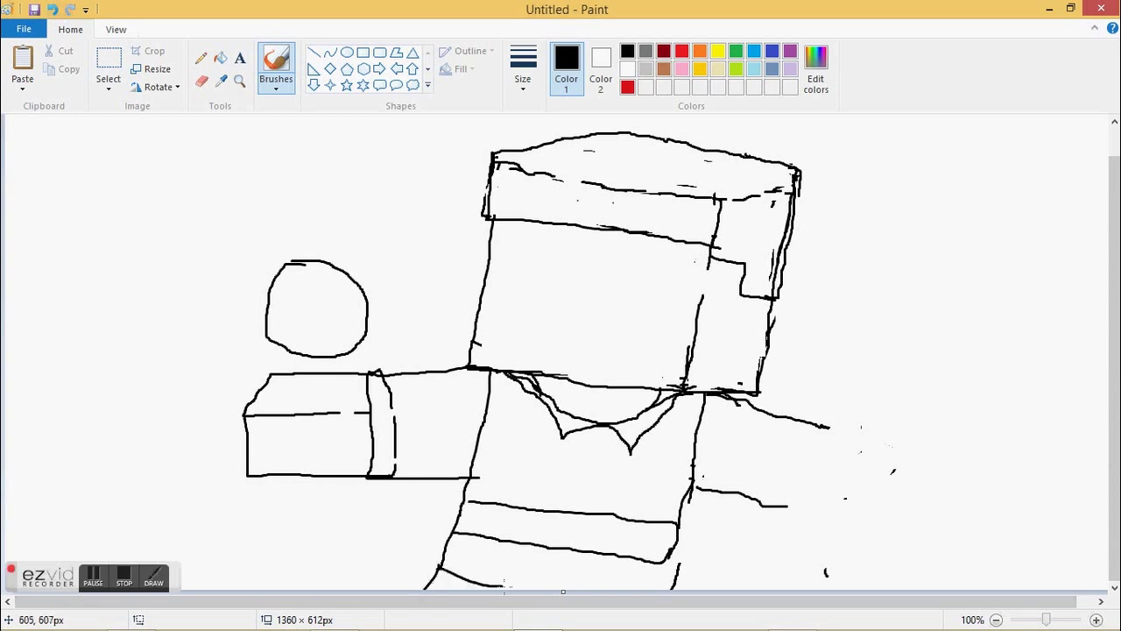
pyautogui.moveTo(484, 419); pyautogui.dragTo(699, 459)
pyautogui.moveTo(471, 460); pyautogui.dragTo(690, 487)
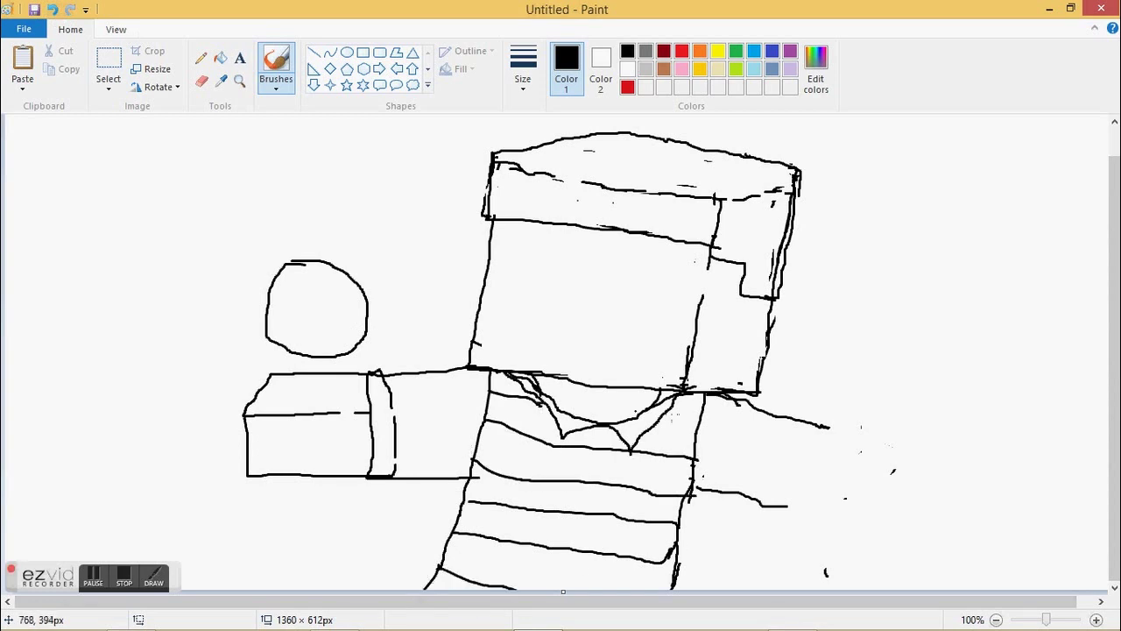
# - Draw stripes over the top and front faces of the outstretched arm's sleeve
pyautogui.moveTo(478, 443); pyautogui.dragTo(424, 369)
pyautogui.moveTo(490, 395); pyautogui.dragTo(453, 366)
pyautogui.moveTo(469, 409); pyautogui.dragTo(438, 408)
pyautogui.moveTo(457, 478)
pyautogui.mouseDown()
pyautogui.moveTo(399, 376)
pyautogui.moveTo(418, 478)
pyautogui.mouseUp()
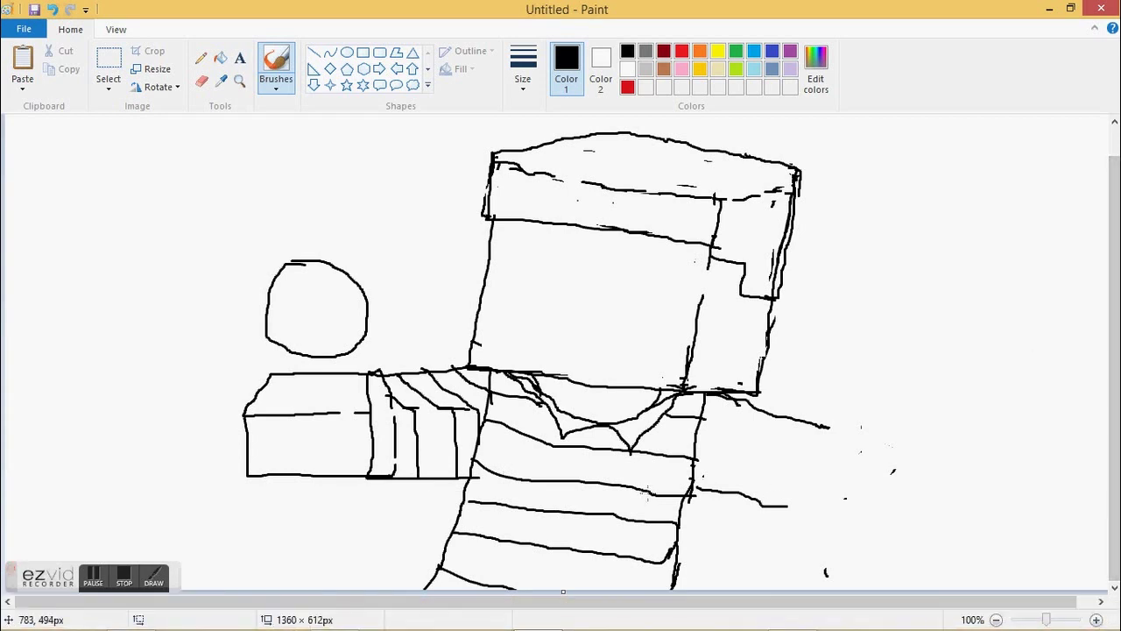
# - Draw a diamond shape below the second arm and reshape the arm with a longer bent forearm
pyautogui.moveTo(778, 507)
pyautogui.mouseDown()
pyautogui.moveTo(753, 537)
pyautogui.moveTo(810, 536)
pyautogui.moveTo(760, 519)
pyautogui.moveTo(785, 549)
pyautogui.moveTo(765, 587)
pyautogui.mouseUp()
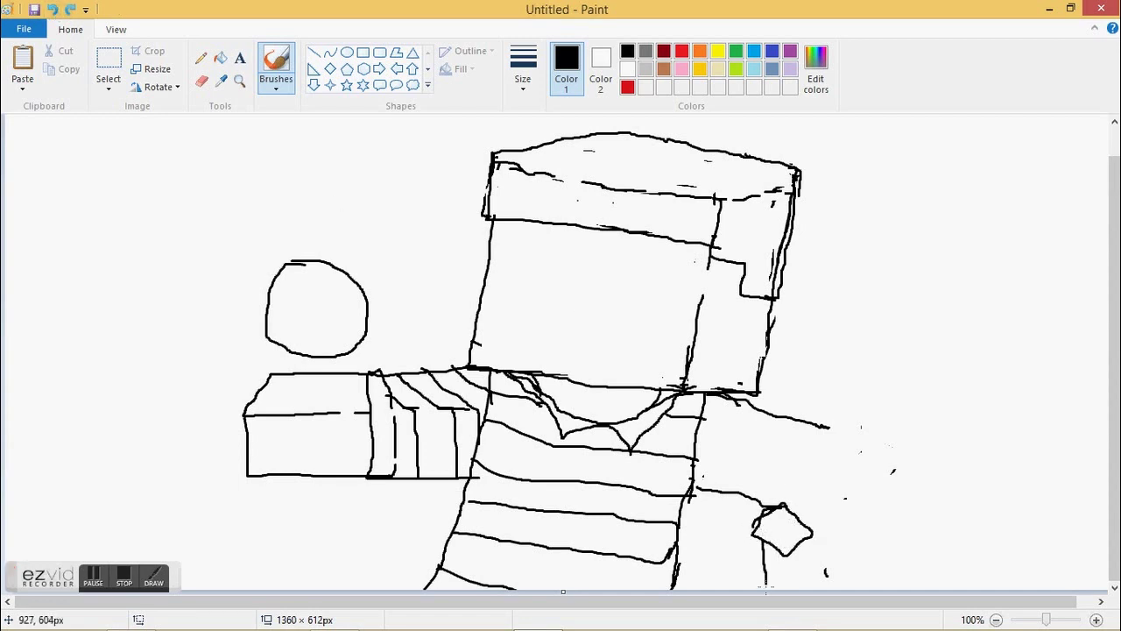
pyautogui.moveTo(812, 503); pyautogui.dragTo(834, 428)
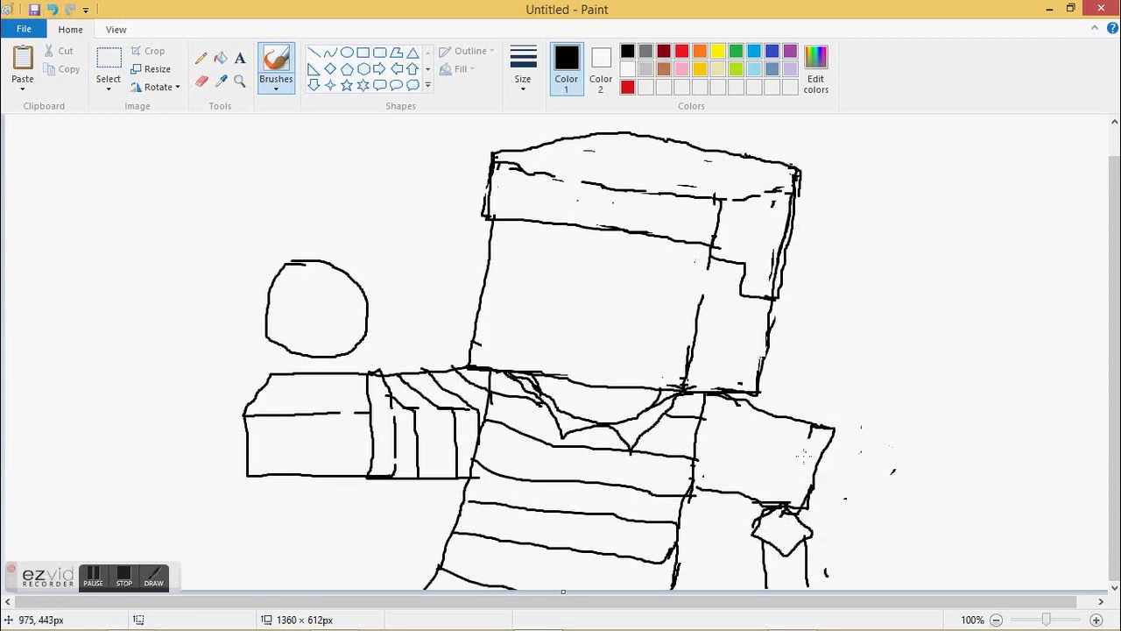
pyautogui.click(52, 10)
pyautogui.click(51, 9)
pyautogui.click(52, 10)
pyautogui.click(70, 10)
pyautogui.click(70, 10)
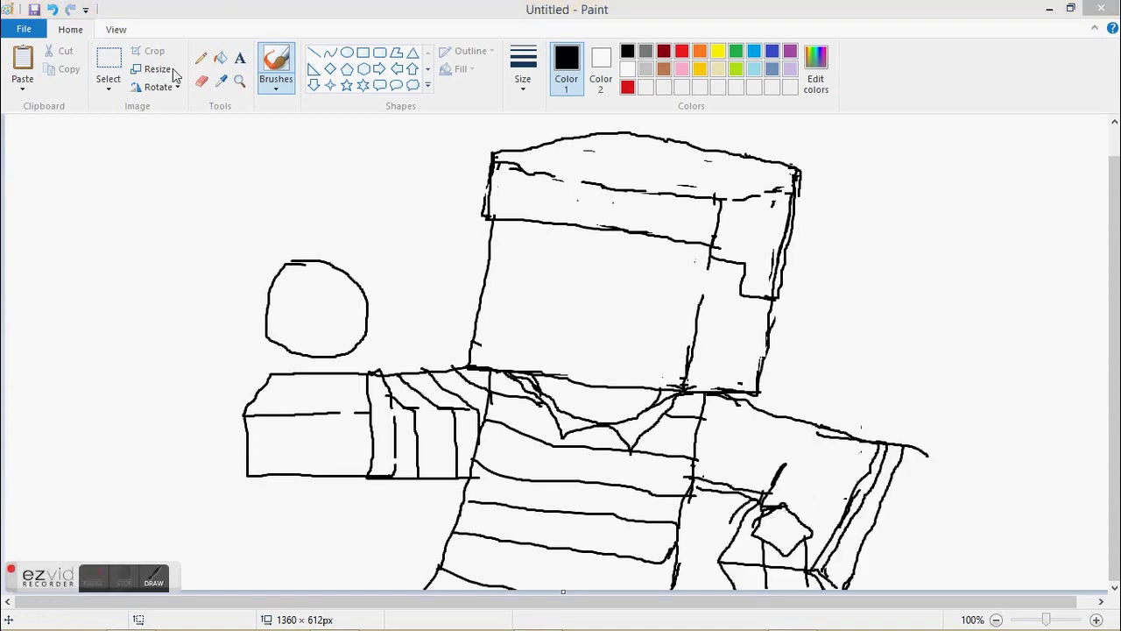
# - Erase the diamond and stray lines around the bent forearm, and redraw the sleeve's underside and elbow
pyautogui.click(202, 80)
pyautogui.moveTo(759, 536)
pyautogui.mouseDown()
pyautogui.moveTo(781, 548)
pyautogui.moveTo(724, 487)
pyautogui.moveTo(761, 501)
pyautogui.moveTo(779, 582)
pyautogui.moveTo(925, 452)
pyautogui.mouseUp()
pyautogui.click(276, 61)
pyautogui.moveTo(696, 488); pyautogui.dragTo(769, 482)
pyautogui.moveTo(774, 477); pyautogui.dragTo(746, 517)
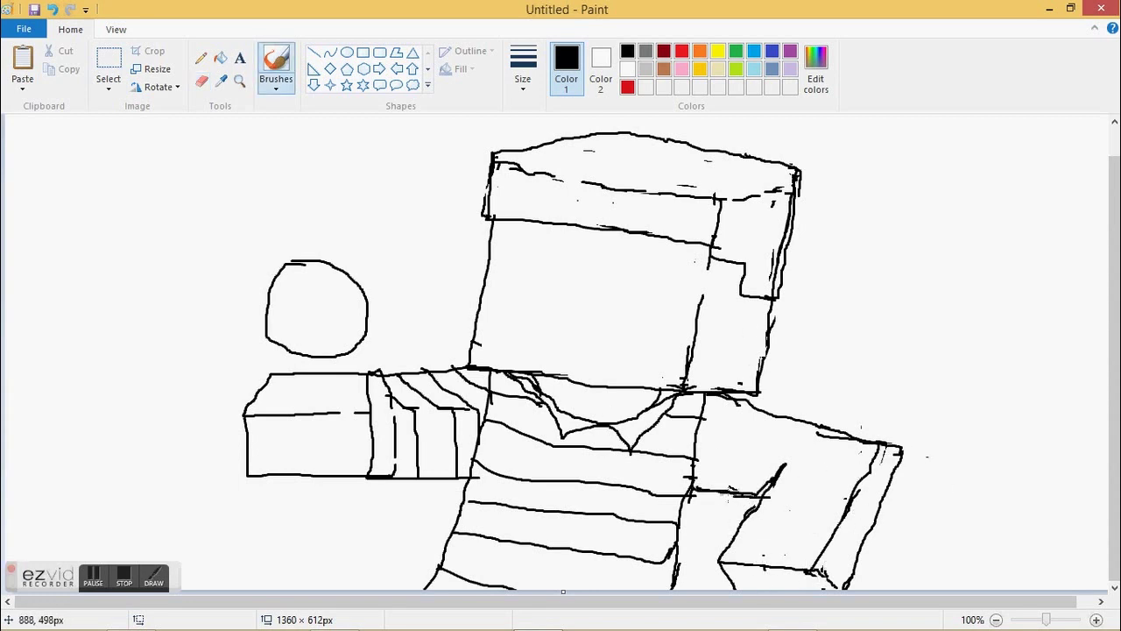
# - Clean up the bent forearm's side face by erasing its rough lines and redrawing the edges
pyautogui.moveTo(898, 442)
pyautogui.mouseDown()
pyautogui.moveTo(843, 575)
pyautogui.moveTo(843, 499)
pyautogui.moveTo(874, 443)
pyautogui.mouseUp()
pyautogui.click(202, 81)
pyautogui.moveTo(890, 484)
pyautogui.mouseDown()
pyautogui.moveTo(853, 564)
pyautogui.moveTo(898, 458)
pyautogui.moveTo(815, 572)
pyautogui.moveTo(835, 526)
pyautogui.moveTo(820, 556)
pyautogui.mouseUp()
pyautogui.click(276, 61)
pyautogui.moveTo(875, 443); pyautogui.dragTo(854, 544)
# - Add side-edge strokes to the torso and draw curved stripes on the bent arm's sleeve
pyautogui.moveTo(685, 498); pyautogui.dragTo(678, 566)
pyautogui.moveTo(639, 588); pyautogui.dragTo(639, 570)
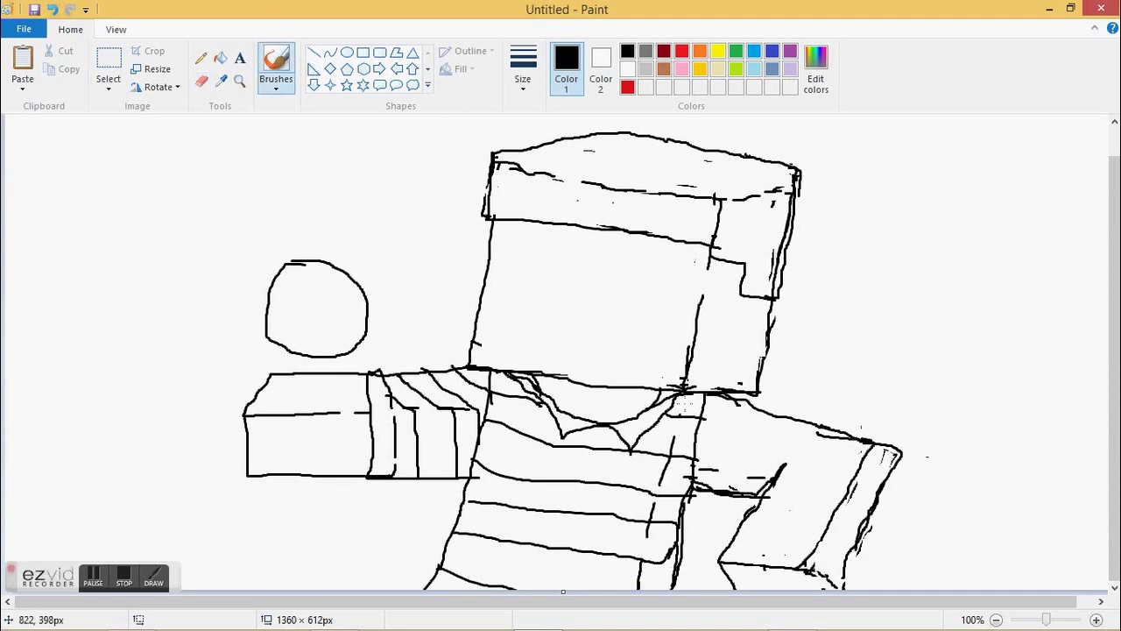
pyautogui.moveTo(779, 470)
pyautogui.mouseDown()
pyautogui.moveTo(855, 440)
pyautogui.moveTo(811, 440)
pyautogui.mouseUp()
pyautogui.moveTo(781, 452); pyautogui.dragTo(771, 454)
pyautogui.moveTo(763, 461)
pyautogui.mouseDown()
pyautogui.moveTo(761, 485)
pyautogui.moveTo(787, 405)
pyautogui.mouseUp()
pyautogui.moveTo(743, 496); pyautogui.dragTo(793, 419)
pyautogui.moveTo(706, 414); pyautogui.dragTo(750, 412)
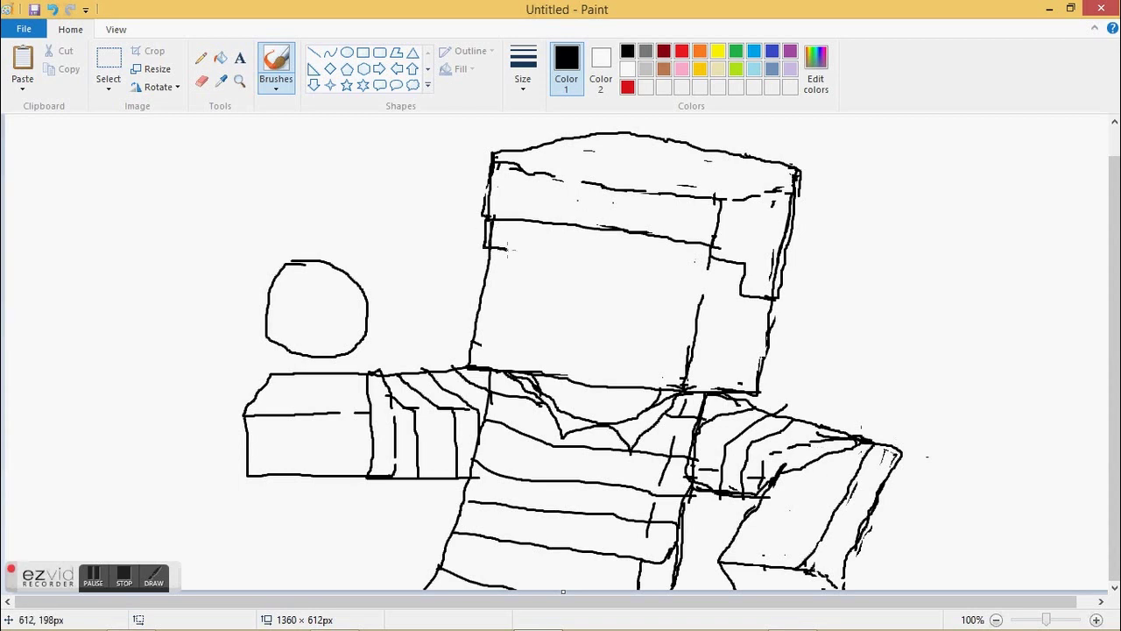
# - Draw squared hair locks and a fringe line beneath the hat's brim
pyautogui.moveTo(529, 226)
pyautogui.mouseDown()
pyautogui.moveTo(695, 254)
pyautogui.moveTo(745, 289)
pyautogui.mouseUp()
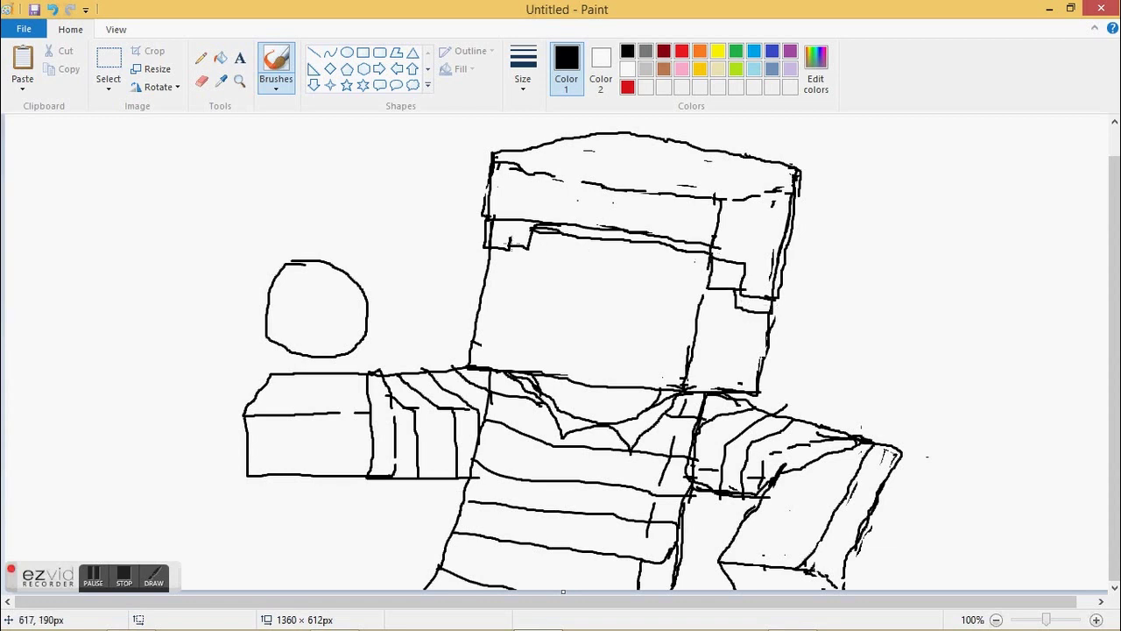
pyautogui.moveTo(912, 488)
pyautogui.mouseDown()
pyautogui.moveTo(887, 503)
pyautogui.moveTo(890, 589)
pyautogui.mouseUp()
pyautogui.moveTo(908, 503); pyautogui.dragTo(910, 551)
pyautogui.click(52, 10)
pyautogui.click(53, 10)
pyautogui.click(53, 10)
# - Draw a slanted square with two vertical lines below it beside the bent forearm
pyautogui.moveTo(870, 513)
pyautogui.mouseDown()
pyautogui.moveTo(892, 471)
pyautogui.moveTo(882, 587)
pyautogui.mouseUp()
pyautogui.moveTo(922, 507); pyautogui.dragTo(921, 589)
pyautogui.moveTo(924, 501); pyautogui.dragTo(892, 470)
pyautogui.moveTo(881, 519); pyautogui.dragTo(884, 588)
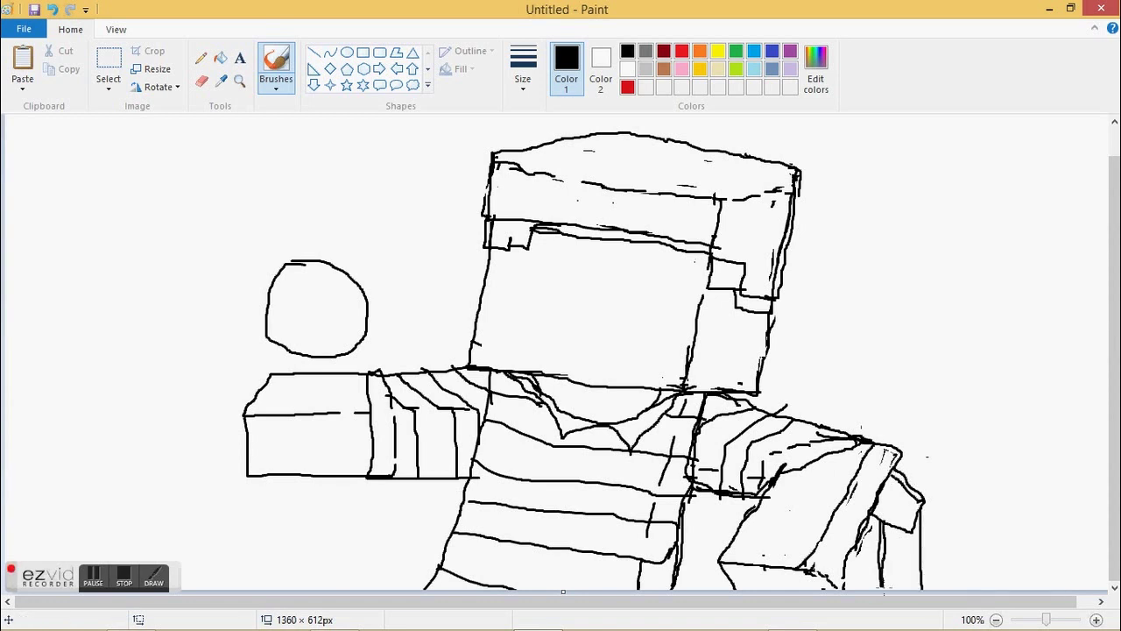
# - Erase the doubled line along the hat's right edge
pyautogui.click(202, 81)
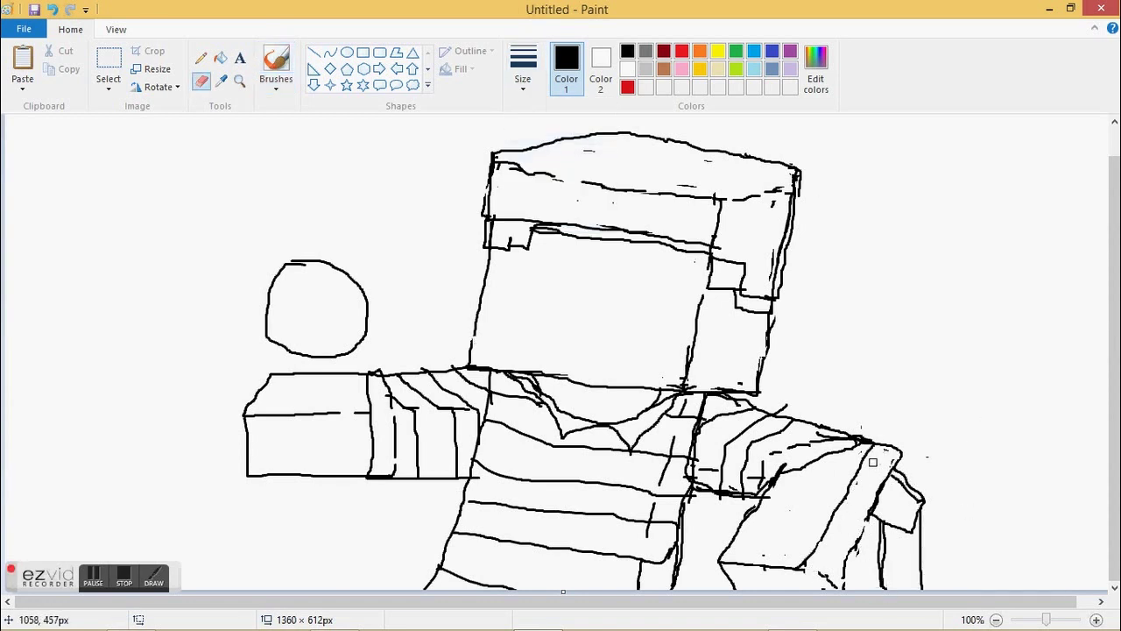
pyautogui.moveTo(773, 291); pyautogui.dragTo(797, 175)
# - Draw two rectangular eyes and an open smiling mouth on the face with the brush
pyautogui.click(276, 65)
pyautogui.moveTo(504, 269); pyautogui.dragTo(587, 273)
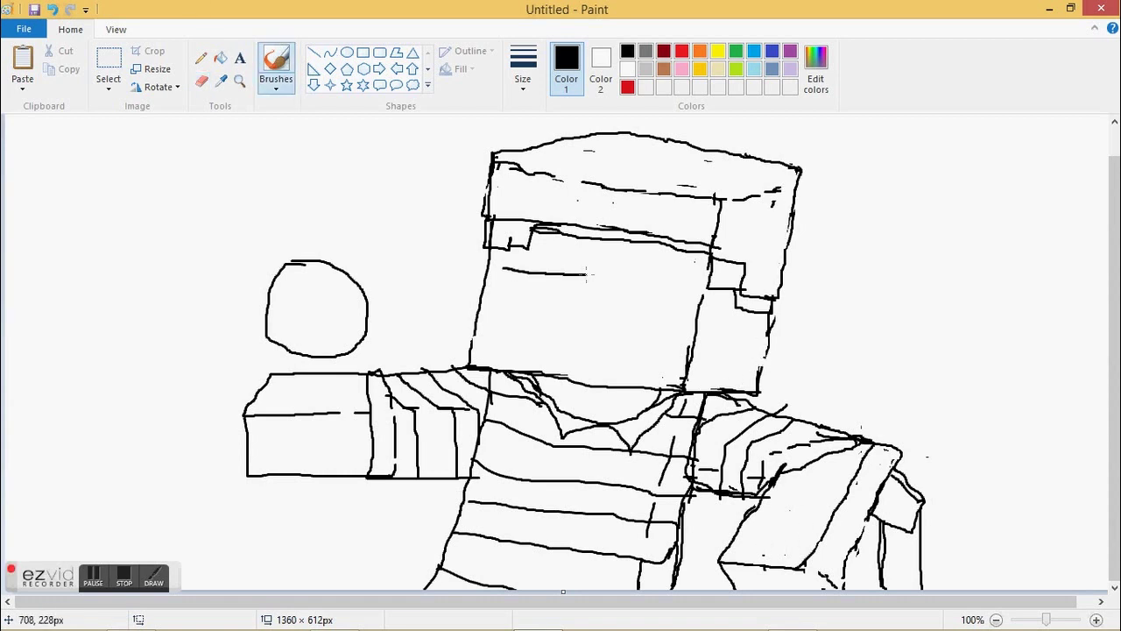
pyautogui.moveTo(557, 312)
pyautogui.mouseDown()
pyautogui.moveTo(501, 264)
pyautogui.moveTo(513, 269)
pyautogui.mouseUp()
pyautogui.moveTo(537, 335)
pyautogui.mouseDown()
pyautogui.moveTo(628, 341)
pyautogui.moveTo(571, 353)
pyautogui.moveTo(566, 342)
pyautogui.mouseUp()
pyautogui.moveTo(575, 353); pyautogui.dragTo(587, 352)
pyautogui.moveTo(606, 353); pyautogui.dragTo(640, 350)
pyautogui.moveTo(534, 259); pyautogui.dragTo(496, 254)
pyautogui.moveTo(622, 315)
pyautogui.mouseDown()
pyautogui.moveTo(622, 289)
pyautogui.moveTo(711, 270)
pyautogui.mouseUp()
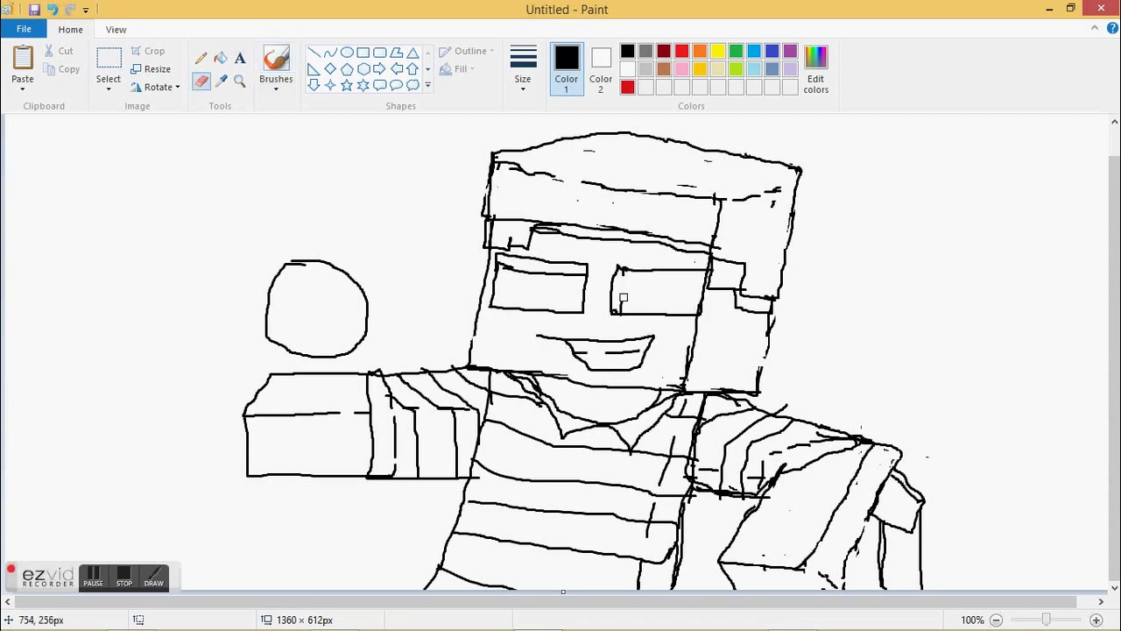
# - Draw rectangular eyebrows above both eyes and erase the fringe line running through them
pyautogui.moveTo(585, 216); pyautogui.dragTo(518, 232)
pyautogui.moveTo(612, 242)
pyautogui.mouseDown()
pyautogui.moveTo(702, 262)
pyautogui.moveTo(612, 245)
pyautogui.mouseUp()
pyautogui.click(201, 81)
pyautogui.moveTo(532, 230); pyautogui.dragTo(701, 250)
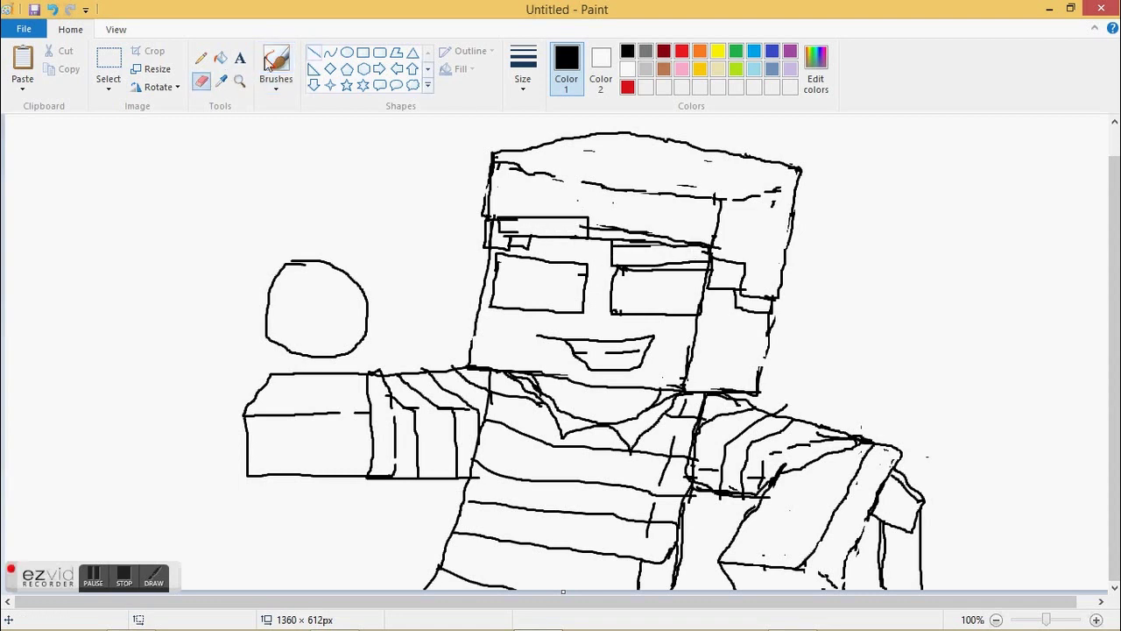
# - Define a custom tan color and trace the outlines of the face, outstretched hand and bent forearm with it
pyautogui.click(276, 66)
pyautogui.click(816, 70)
pyautogui.click(581, 245)
pyautogui.click(409, 430)
pyautogui.moveTo(489, 250)
pyautogui.mouseDown()
pyautogui.moveTo(483, 282)
pyautogui.moveTo(507, 368)
pyautogui.moveTo(676, 388)
pyautogui.moveTo(696, 316)
pyautogui.moveTo(692, 347)
pyautogui.moveTo(745, 391)
pyautogui.moveTo(770, 317)
pyautogui.mouseUp()
pyautogui.moveTo(336, 412)
pyautogui.mouseDown()
pyautogui.moveTo(245, 414)
pyautogui.moveTo(259, 479)
pyautogui.moveTo(364, 478)
pyautogui.mouseUp()
pyautogui.moveTo(246, 414); pyautogui.dragTo(367, 370)
pyautogui.moveTo(767, 482)
pyautogui.mouseDown()
pyautogui.moveTo(726, 556)
pyautogui.moveTo(806, 570)
pyautogui.moveTo(902, 452)
pyautogui.moveTo(842, 505)
pyautogui.moveTo(807, 563)
pyautogui.mouseUp()
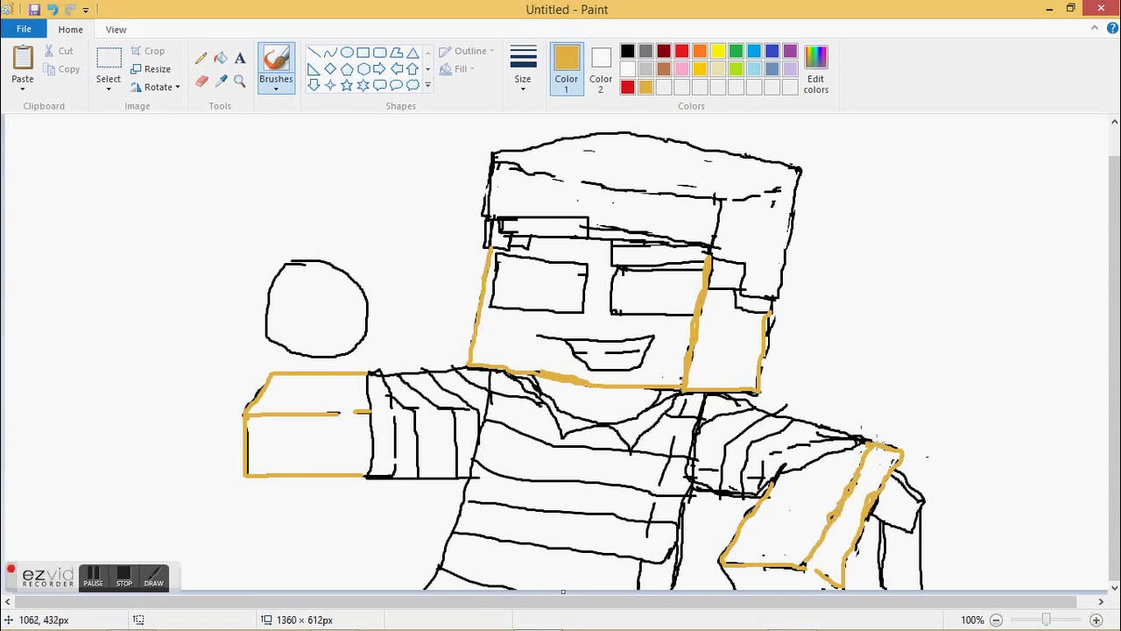
# - Trace the torso's side edges and the outlines of both sleeves in blue
pyautogui.click(772, 51)
pyautogui.moveTo(422, 587)
pyautogui.mouseDown()
pyautogui.moveTo(462, 502)
pyautogui.moveTo(491, 372)
pyautogui.moveTo(393, 374)
pyautogui.mouseUp()
pyautogui.moveTo(701, 454); pyautogui.dragTo(706, 395)
pyautogui.moveTo(689, 480); pyautogui.dragTo(773, 493)
pyautogui.moveTo(849, 433); pyautogui.dragTo(751, 408)
# - Paint light gray stripe sections over the blue edges of the torso and both sleeves
pyautogui.click(646, 69)
pyautogui.moveTo(443, 557); pyautogui.dragTo(478, 459)
pyautogui.moveTo(424, 371); pyautogui.dragTo(438, 371)
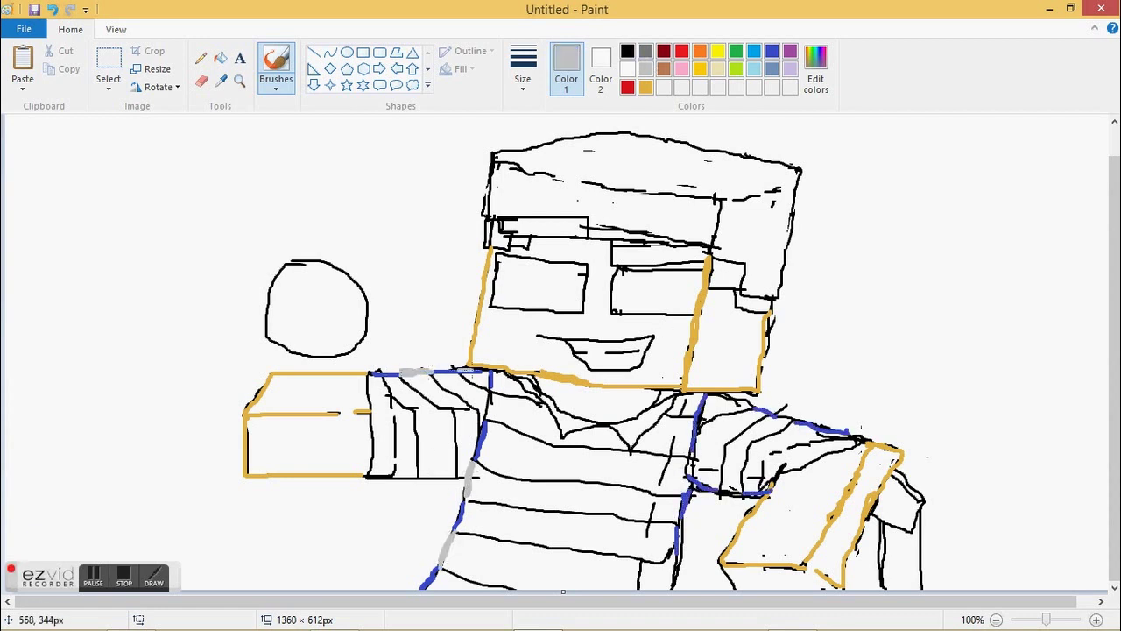
pyautogui.moveTo(801, 426); pyautogui.dragTo(719, 393)
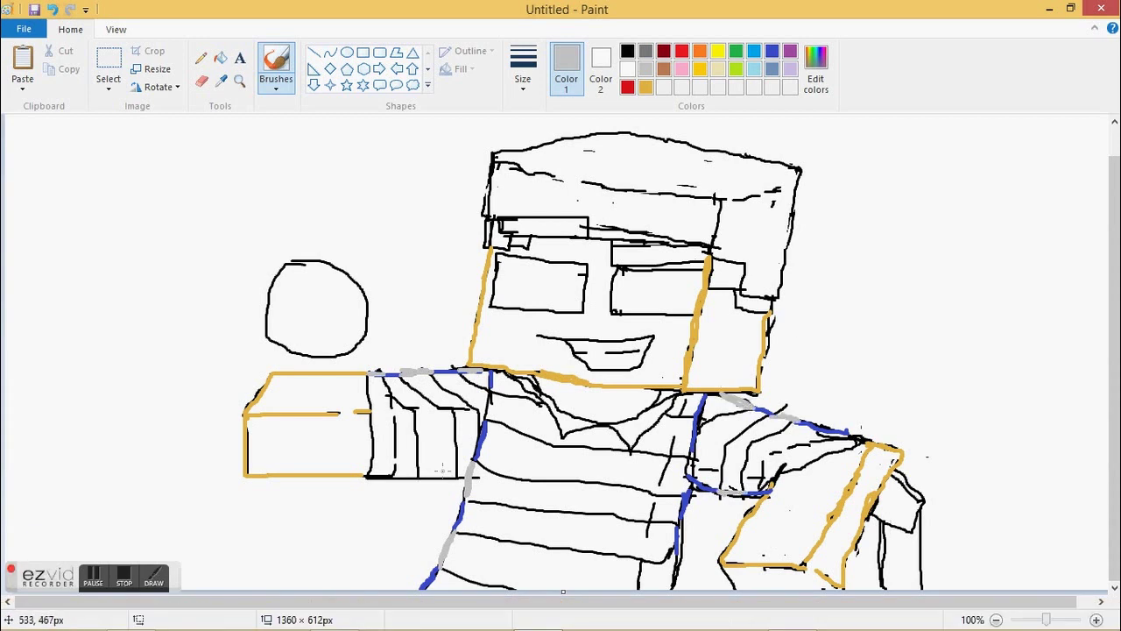
# - Complete the alternating blue and light gray sections on the sleeve and torso edges, and trace the collar in blue
pyautogui.click(772, 51)
pyautogui.moveTo(399, 372); pyautogui.dragTo(434, 372)
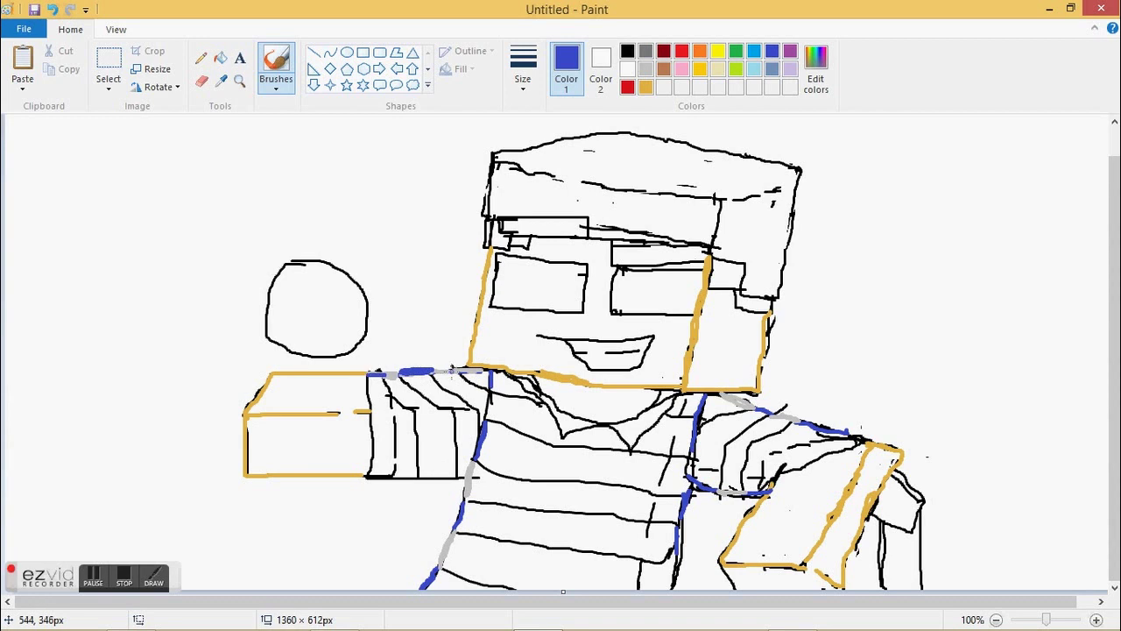
pyautogui.moveTo(681, 524); pyautogui.dragTo(680, 557)
pyautogui.click(790, 70)
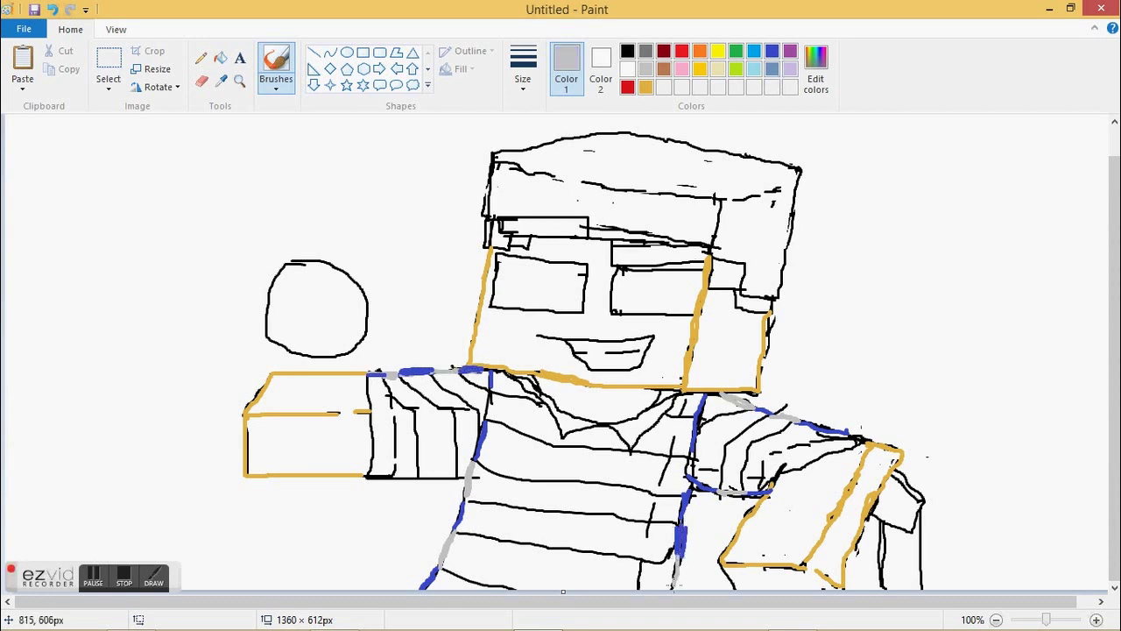
pyautogui.click(772, 50)
pyautogui.moveTo(518, 379)
pyautogui.mouseDown()
pyautogui.moveTo(553, 395)
pyautogui.moveTo(554, 417)
pyautogui.moveTo(666, 390)
pyautogui.moveTo(609, 426)
pyautogui.mouseUp()
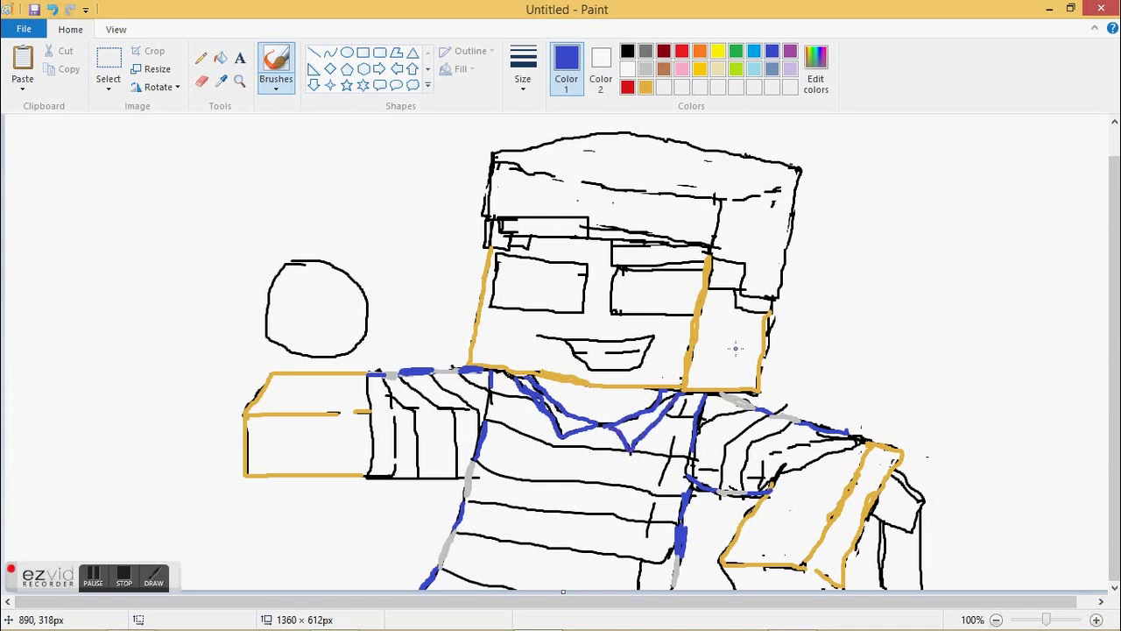
# - Define a custom dark brown color and trace the hat's left edge and the hair locks with it
pyautogui.click(665, 70)
pyautogui.click(816, 70)
pyautogui.click(574, 225)
pyautogui.click(409, 433)
pyautogui.moveTo(494, 154); pyautogui.dragTo(487, 214)
pyautogui.moveTo(709, 257); pyautogui.dragTo(740, 296)
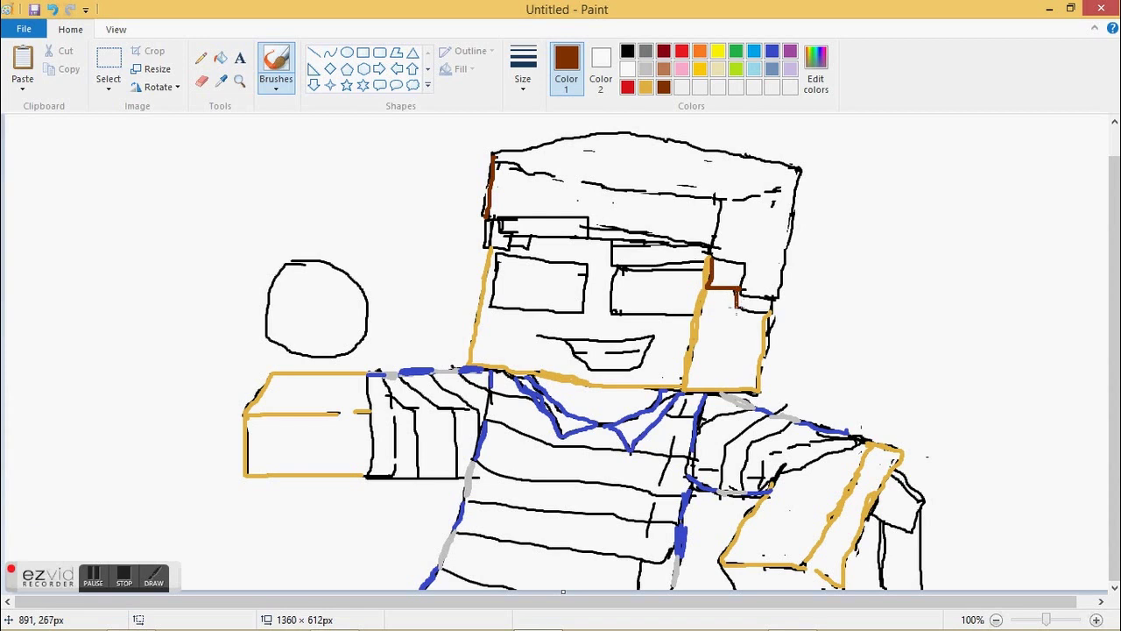
pyautogui.moveTo(487, 244)
pyautogui.mouseDown()
pyautogui.moveTo(533, 242)
pyautogui.moveTo(488, 223)
pyautogui.mouseUp()
# - Define a custom purple color and trace the hat's outer outline and inner edges with it
pyautogui.click(791, 51)
pyautogui.click(816, 70)
pyautogui.click(732, 312)
pyautogui.click(409, 433)
pyautogui.moveTo(492, 184)
pyautogui.mouseDown()
pyautogui.moveTo(486, 213)
pyautogui.moveTo(493, 156)
pyautogui.moveTo(618, 131)
pyautogui.moveTo(799, 167)
pyautogui.moveTo(786, 252)
pyautogui.moveTo(743, 263)
pyautogui.moveTo(700, 245)
pyautogui.moveTo(583, 232)
pyautogui.mouseUp()
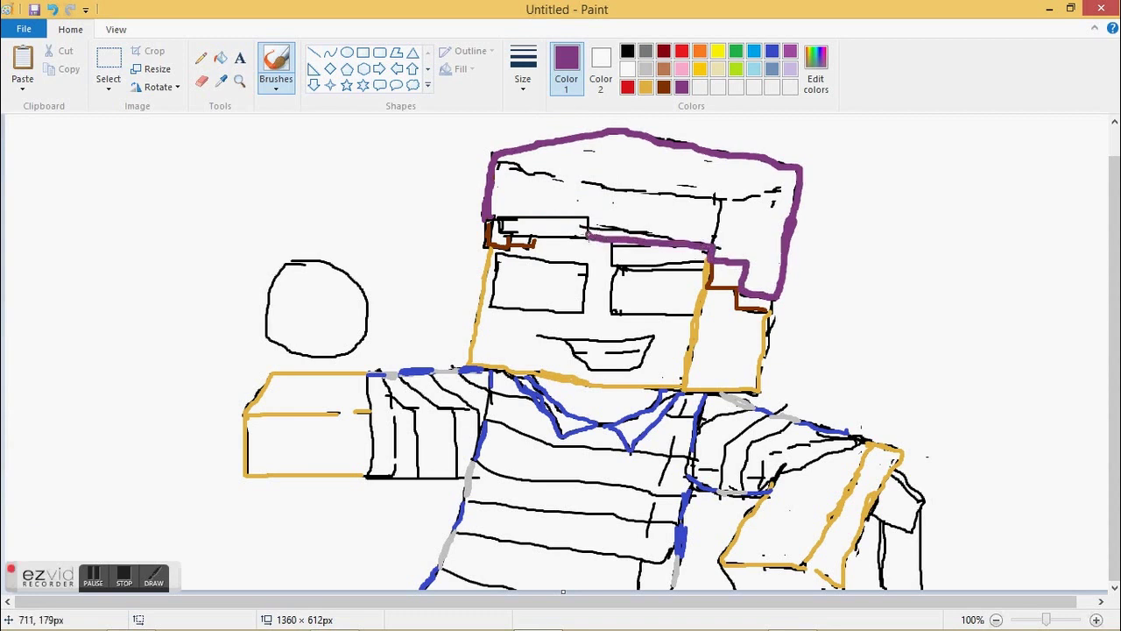
pyautogui.moveTo(718, 224); pyautogui.dragTo(501, 160)
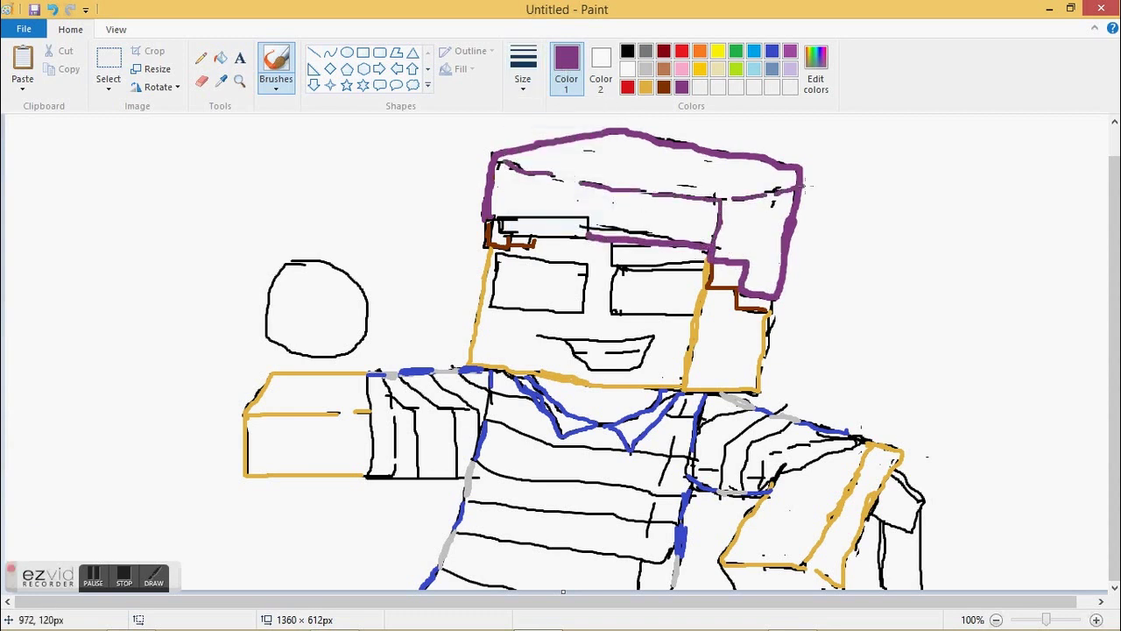
# - Trace the mouth's outline in golden yellow with a thinner brush
pyautogui.click(645, 87)
pyautogui.moveTo(534, 334)
pyautogui.mouseDown()
pyautogui.moveTo(582, 336)
pyautogui.moveTo(643, 363)
pyautogui.mouseUp()
pyautogui.hotkey('ctrl', 'z')
pyautogui.click(523, 74)
pyautogui.click(561, 180)
pyautogui.moveTo(536, 336)
pyautogui.mouseDown()
pyautogui.moveTo(644, 362)
pyautogui.moveTo(567, 334)
pyautogui.mouseUp()
# - Trace the outlines of both eyes in light gray
pyautogui.click(645, 70)
pyautogui.moveTo(491, 294)
pyautogui.mouseDown()
pyautogui.moveTo(495, 309)
pyautogui.moveTo(569, 314)
pyautogui.moveTo(531, 259)
pyautogui.moveTo(491, 307)
pyautogui.mouseUp()
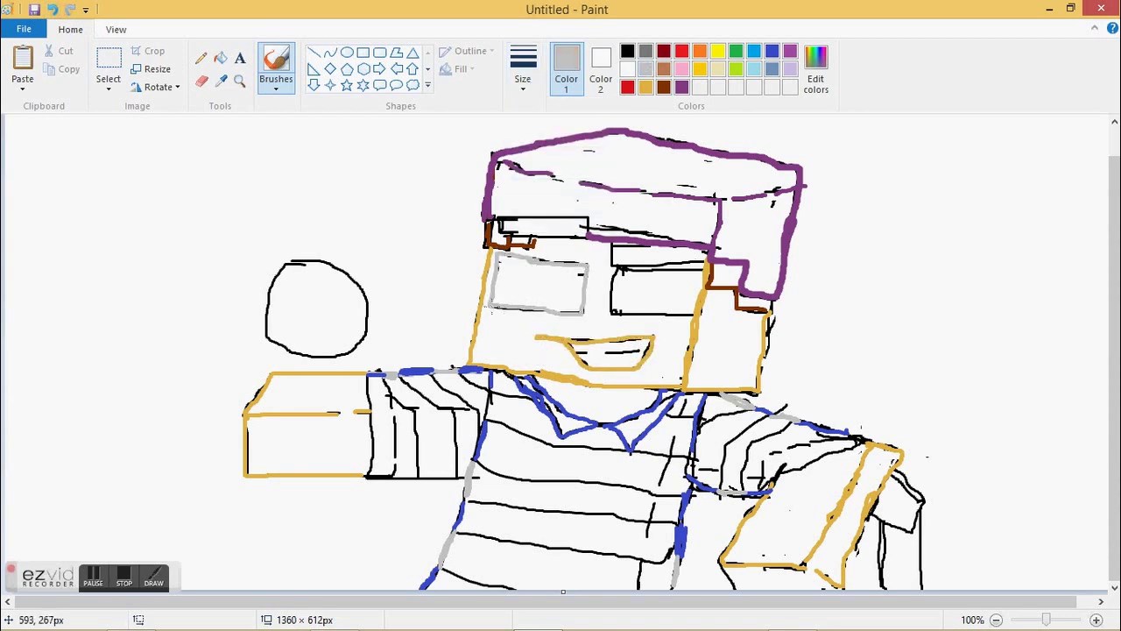
pyautogui.moveTo(613, 313)
pyautogui.mouseDown()
pyautogui.moveTo(696, 314)
pyautogui.moveTo(671, 270)
pyautogui.moveTo(705, 270)
pyautogui.mouseUp()
# - Trace the rectangular hair blocks above both eyes in brown
pyautogui.click(665, 87)
pyautogui.moveTo(612, 267); pyautogui.dragTo(703, 261)
pyautogui.moveTo(503, 235)
pyautogui.mouseDown()
pyautogui.moveTo(589, 239)
pyautogui.moveTo(503, 215)
pyautogui.mouseUp()
# - Define a brighter custom purple and fill the hat with it
pyautogui.click(682, 87)
pyautogui.click(816, 70)
pyautogui.moveTo(735, 303)
pyautogui.mouseDown()
pyautogui.moveTo(735, 288)
pyautogui.moveTo(735, 312)
pyautogui.mouseUp()
pyautogui.click(408, 434)
pyautogui.click(220, 57)
pyautogui.click(750, 248)
pyautogui.click(664, 87)
pyautogui.click(816, 70)
pyautogui.click(408, 435)
pyautogui.click(727, 275)
pyautogui.click(52, 10)
# - Define a darker custom brown and fill the hair blocks above the eyes and beside the face with it
pyautogui.click(816, 70)
pyautogui.click(735, 342)
pyautogui.click(756, 302)
pyautogui.click(657, 255)
pyautogui.click(560, 221)
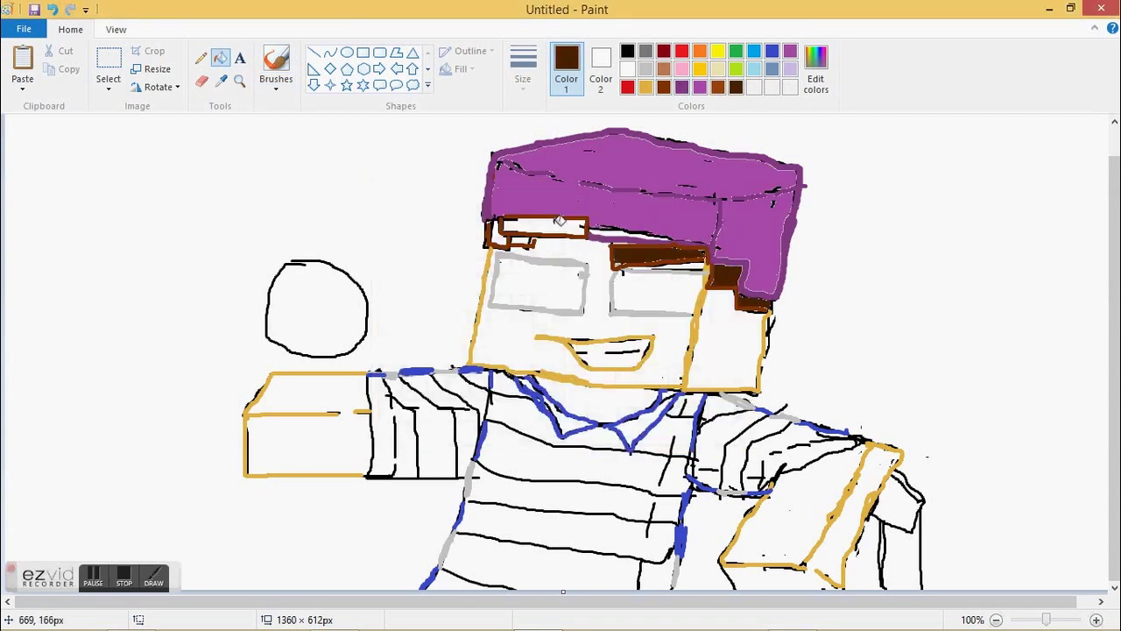
pyautogui.click(539, 226)
pyautogui.click(515, 246)
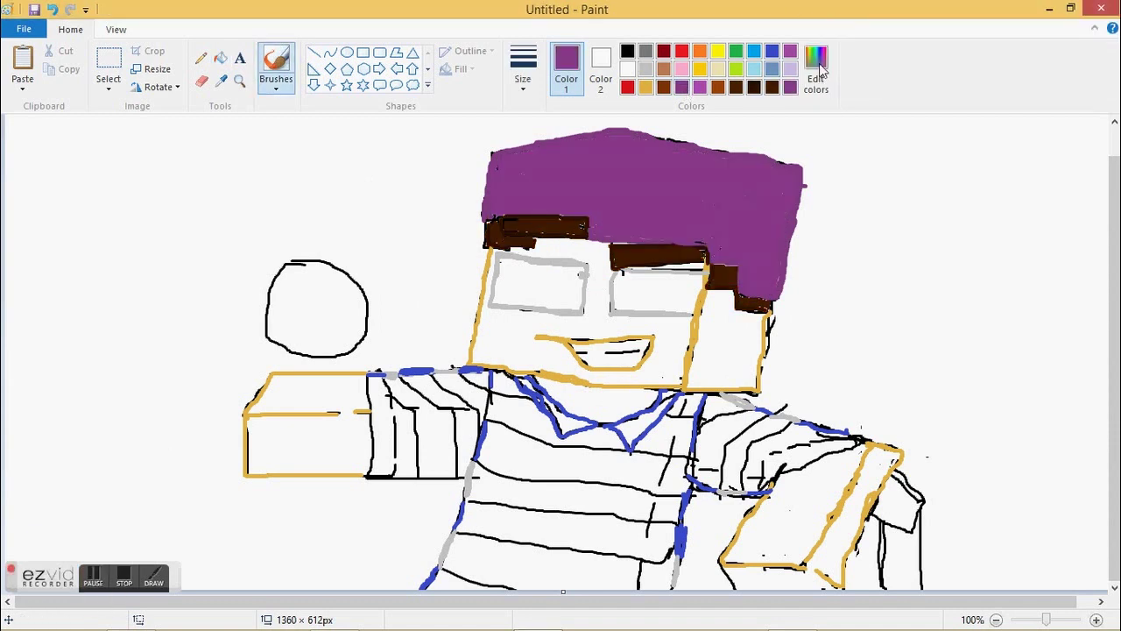
# - Define a darker custom purple and trace the hat's outer outline with it
pyautogui.click(816, 69)
pyautogui.moveTo(695, 301); pyautogui.dragTo(685, 275)
pyautogui.click(735, 325)
pyautogui.click(409, 433)
pyautogui.click(220, 58)
pyautogui.click(500, 150)
pyautogui.click(276, 63)
pyautogui.moveTo(482, 219)
pyautogui.mouseDown()
pyautogui.moveTo(567, 131)
pyautogui.moveTo(714, 143)
pyautogui.moveTo(778, 293)
pyautogui.moveTo(722, 261)
pyautogui.moveTo(589, 235)
pyautogui.mouseUp()
# - Trace the hat's inner edges in the dark purple with a thinner brush
pyautogui.click(523, 70)
pyautogui.click(559, 183)
pyautogui.moveTo(708, 243); pyautogui.dragTo(707, 219)
pyautogui.moveTo(708, 212); pyautogui.dragTo(710, 193)
pyautogui.moveTo(786, 178)
pyautogui.mouseDown()
pyautogui.moveTo(719, 193)
pyautogui.moveTo(621, 190)
pyautogui.mouseUp()
pyautogui.moveTo(595, 176); pyautogui.dragTo(511, 168)
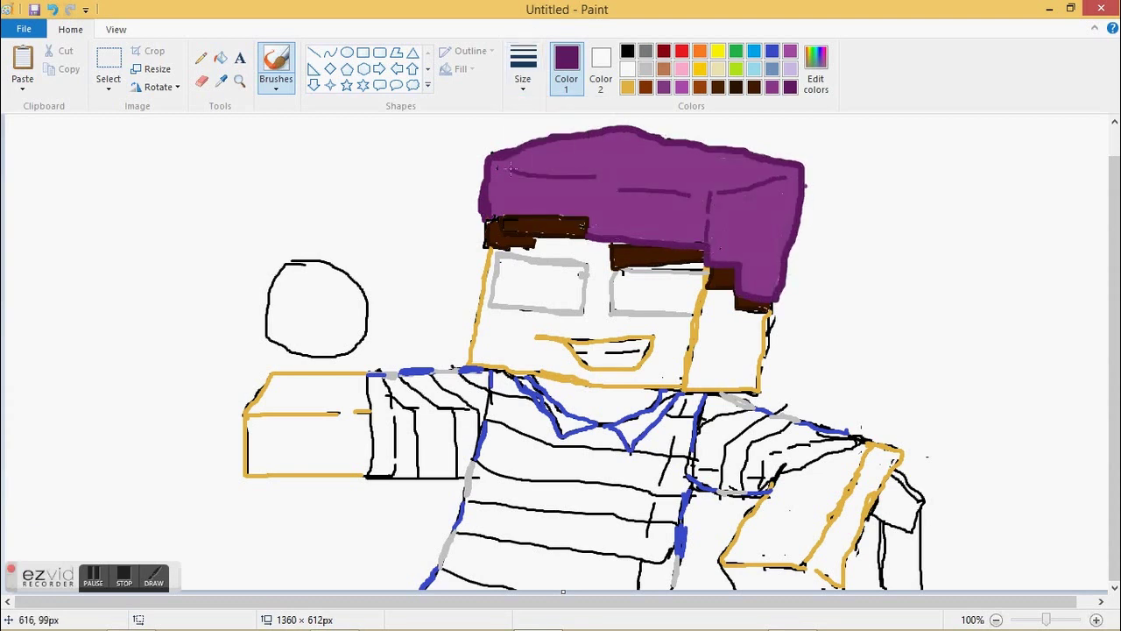
# - Try filling the face and both arms with a custom golden tan
pyautogui.click(629, 85)
pyautogui.click(816, 70)
pyautogui.click(742, 256)
pyautogui.click(410, 433)
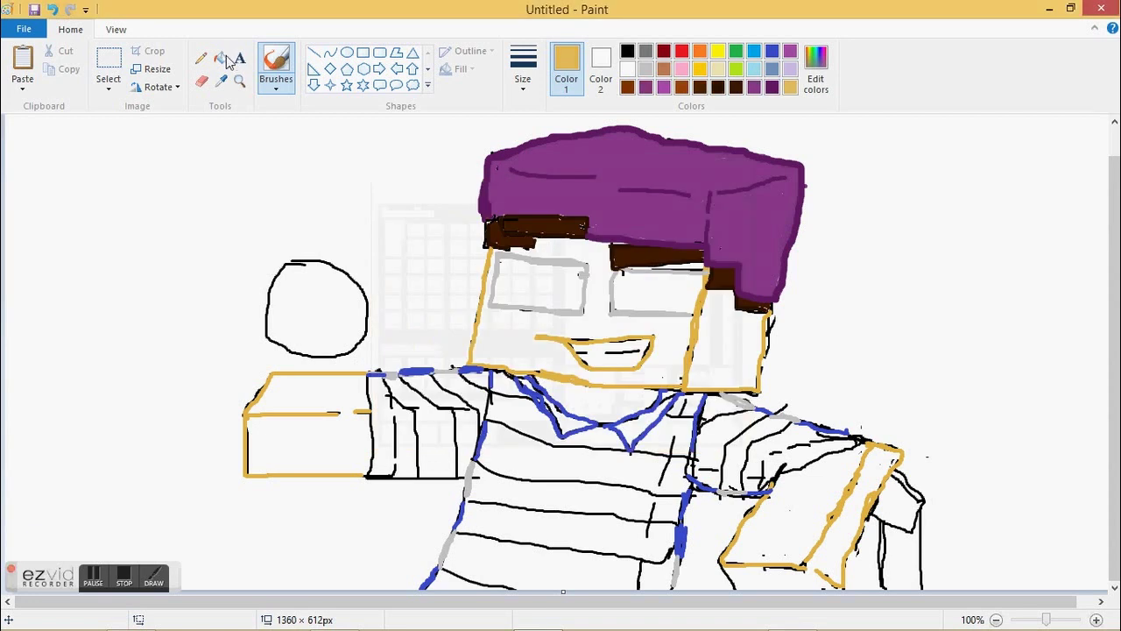
pyautogui.click(220, 58)
pyautogui.click(307, 424)
pyautogui.click(596, 326)
pyautogui.click(747, 348)
pyautogui.click(276, 63)
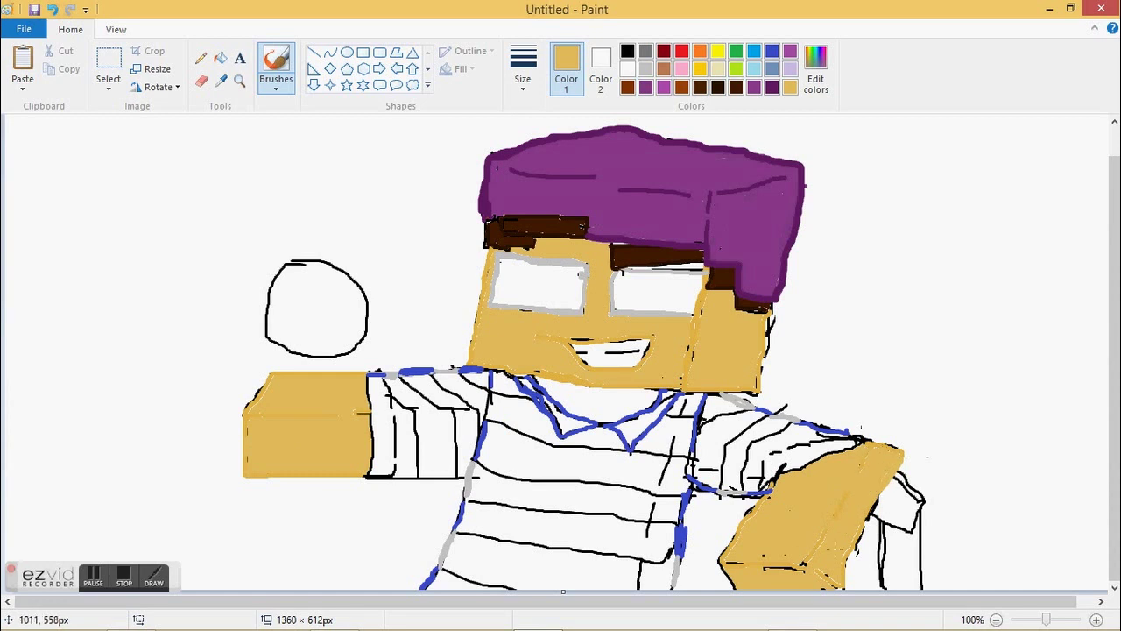
pyautogui.moveTo(583, 425); pyautogui.dragTo(592, 337)
pyautogui.click(52, 10)
# - Define a lighter custom tan and fill the face, its side and both arms with it
pyautogui.click(816, 70)
pyautogui.click(736, 255)
pyautogui.click(410, 433)
pyautogui.click(220, 58)
pyautogui.click(307, 425)
pyautogui.click(539, 328)
pyautogui.click(732, 347)
pyautogui.click(816, 530)
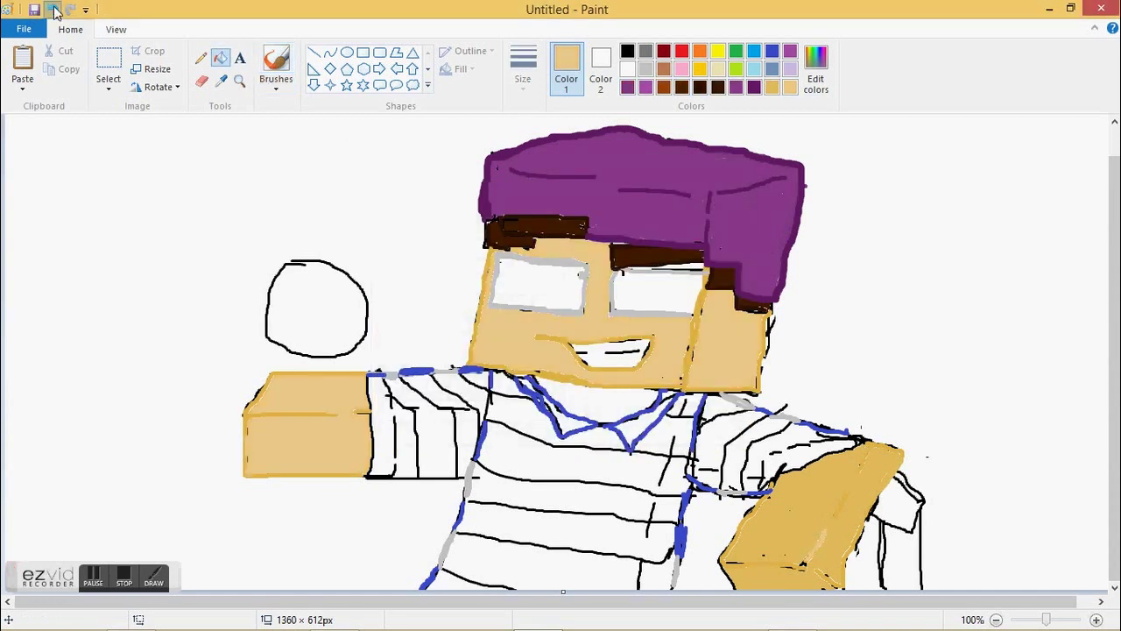
pyautogui.click(55, 10)
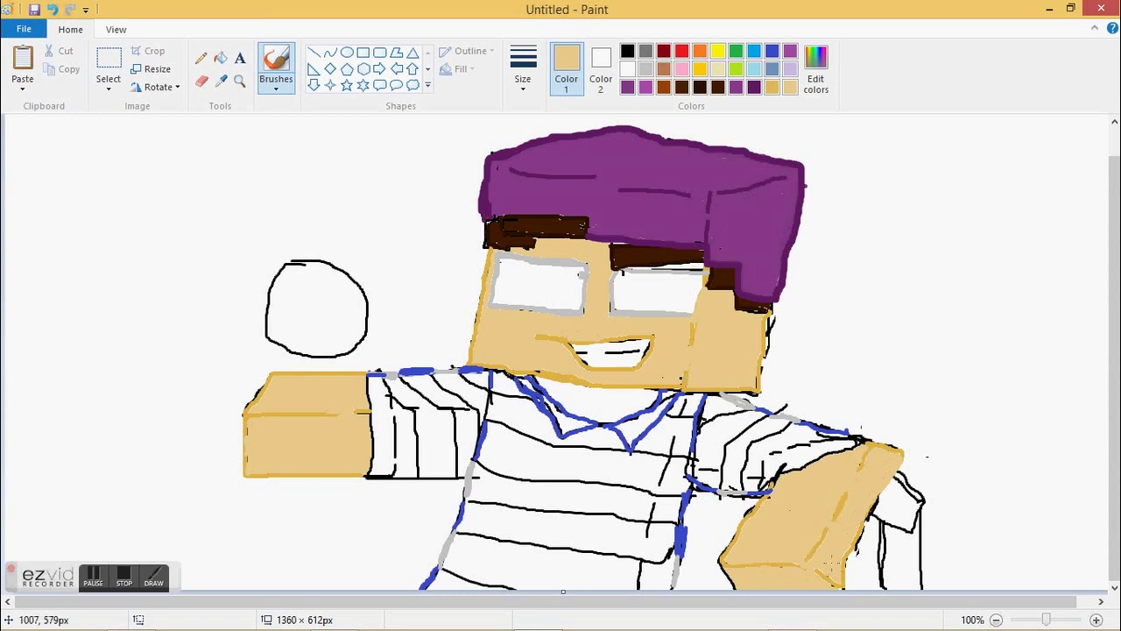
# - Clean up the inside of the left eye with white and trace the right eye's outer edge in light gray
pyautogui.click(221, 80)
pyautogui.click(540, 233)
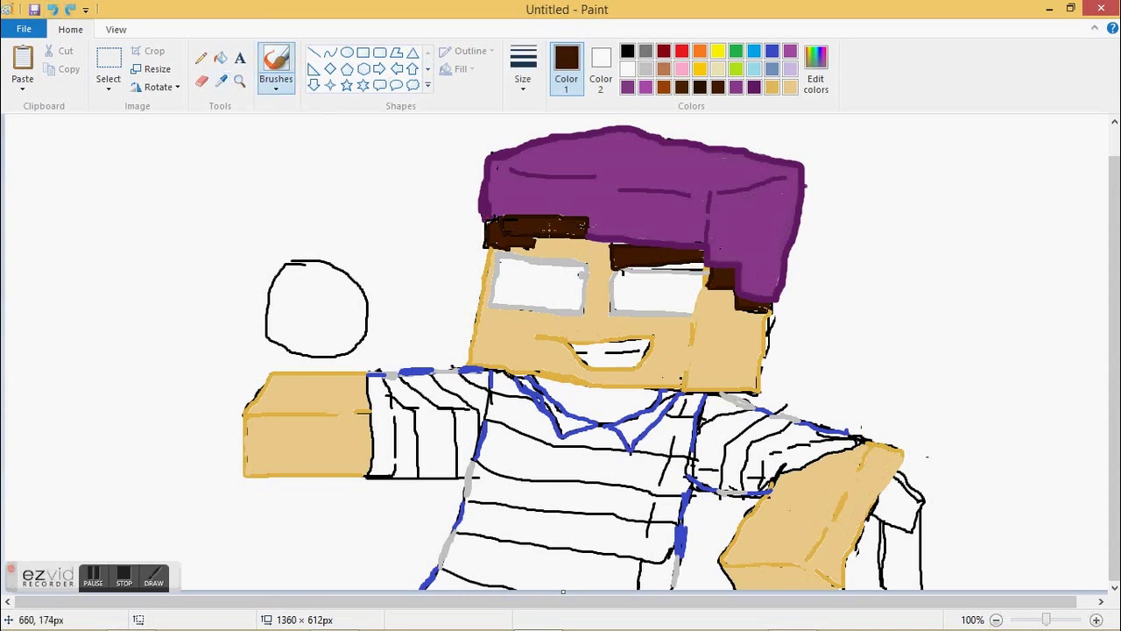
pyautogui.click(627, 68)
pyautogui.moveTo(497, 301); pyautogui.dragTo(520, 300)
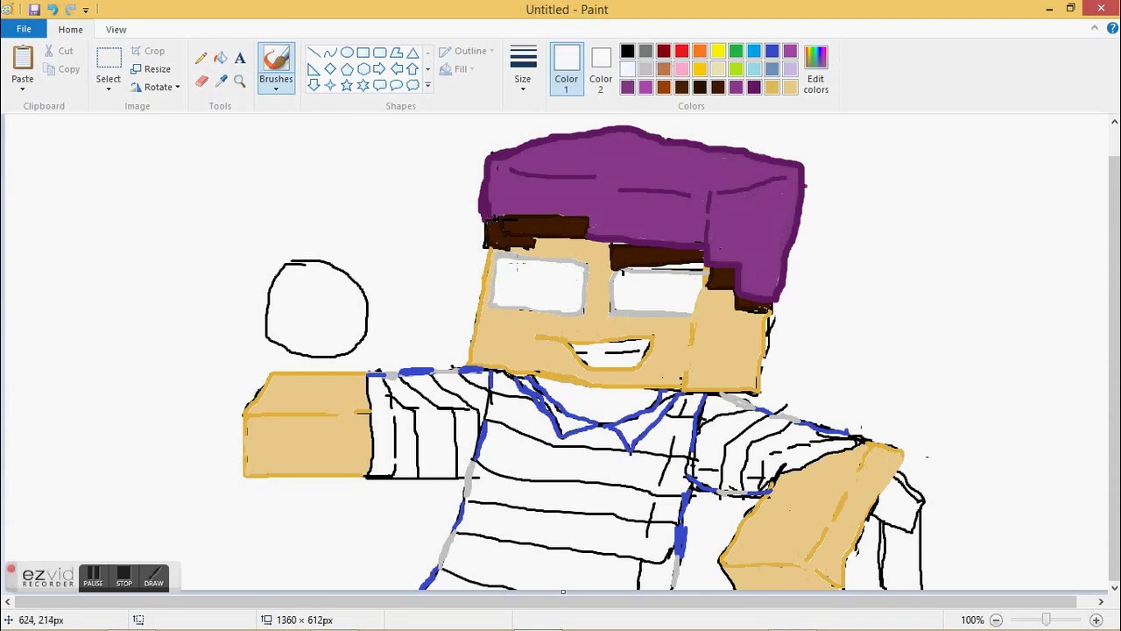
pyautogui.click(646, 68)
pyautogui.moveTo(704, 273); pyautogui.dragTo(693, 317)
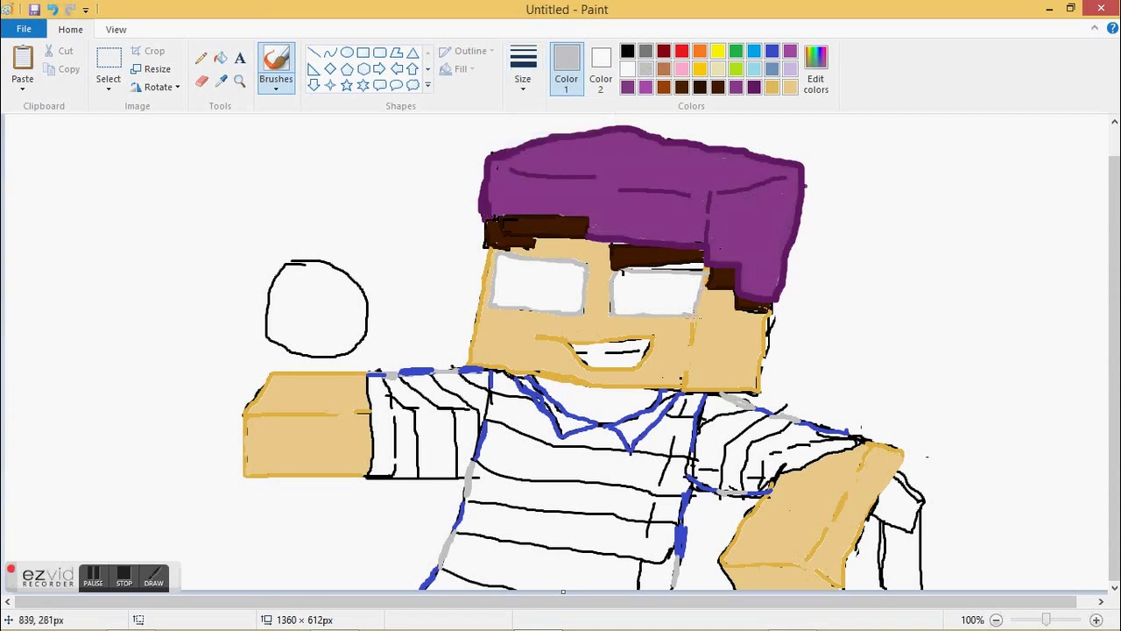
# - Paint the gap between the right brow and eye in the sampled skin tan, and sample the eye outline's color
pyautogui.click(221, 81)
pyautogui.click(724, 331)
pyautogui.moveTo(634, 268)
pyautogui.mouseDown()
pyautogui.moveTo(696, 266)
pyautogui.moveTo(668, 263)
pyautogui.moveTo(656, 248)
pyautogui.mouseUp()
pyautogui.click(222, 83)
pyautogui.click(618, 272)
# - Sample the dark brown and outline a rectangular pupil in each eye with it
pyautogui.click(221, 81)
pyautogui.click(653, 265)
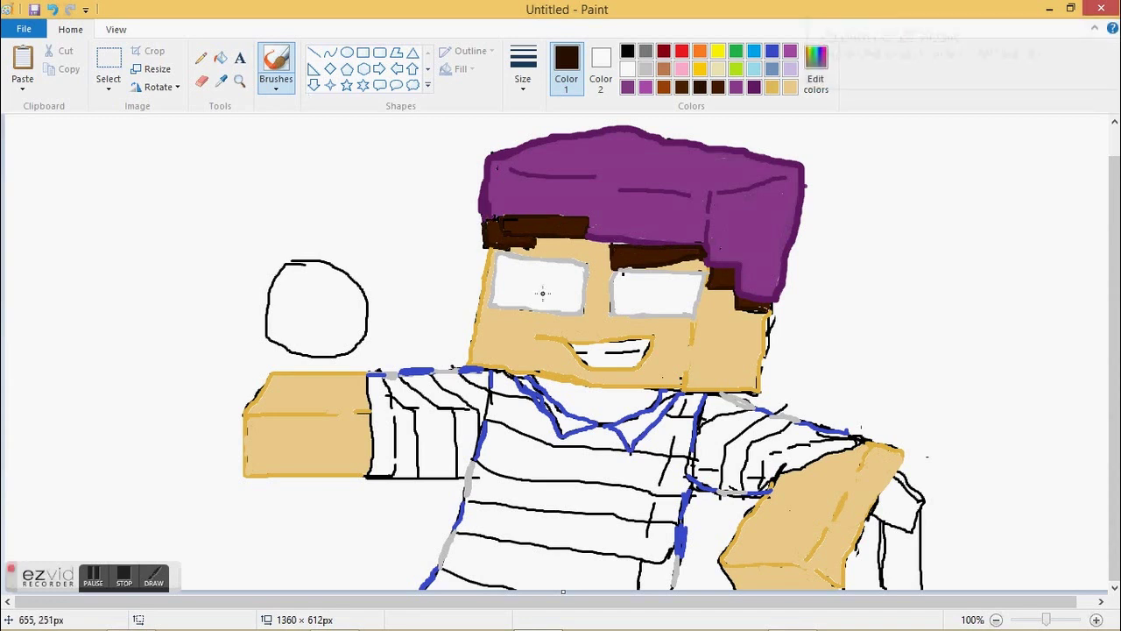
pyautogui.moveTo(542, 277)
pyautogui.mouseDown()
pyautogui.moveTo(526, 277)
pyautogui.moveTo(573, 268)
pyautogui.mouseUp()
pyautogui.click(52, 10)
pyautogui.moveTo(662, 274)
pyautogui.mouseDown()
pyautogui.moveTo(649, 298)
pyautogui.moveTo(699, 298)
pyautogui.moveTo(694, 274)
pyautogui.moveTo(659, 275)
pyautogui.mouseUp()
pyautogui.moveTo(570, 294)
pyautogui.mouseDown()
pyautogui.moveTo(524, 298)
pyautogui.moveTo(543, 267)
pyautogui.mouseUp()
pyautogui.click(52, 9)
pyautogui.moveTo(646, 297); pyautogui.dragTo(691, 304)
# - Erase the rough edges around the pupil outlines and fill both pupils with dark brown
pyautogui.click(202, 80)
pyautogui.moveTo(518, 303)
pyautogui.mouseDown()
pyautogui.moveTo(531, 268)
pyautogui.moveTo(688, 306)
pyautogui.mouseUp()
pyautogui.click(220, 57)
pyautogui.click(681, 285)
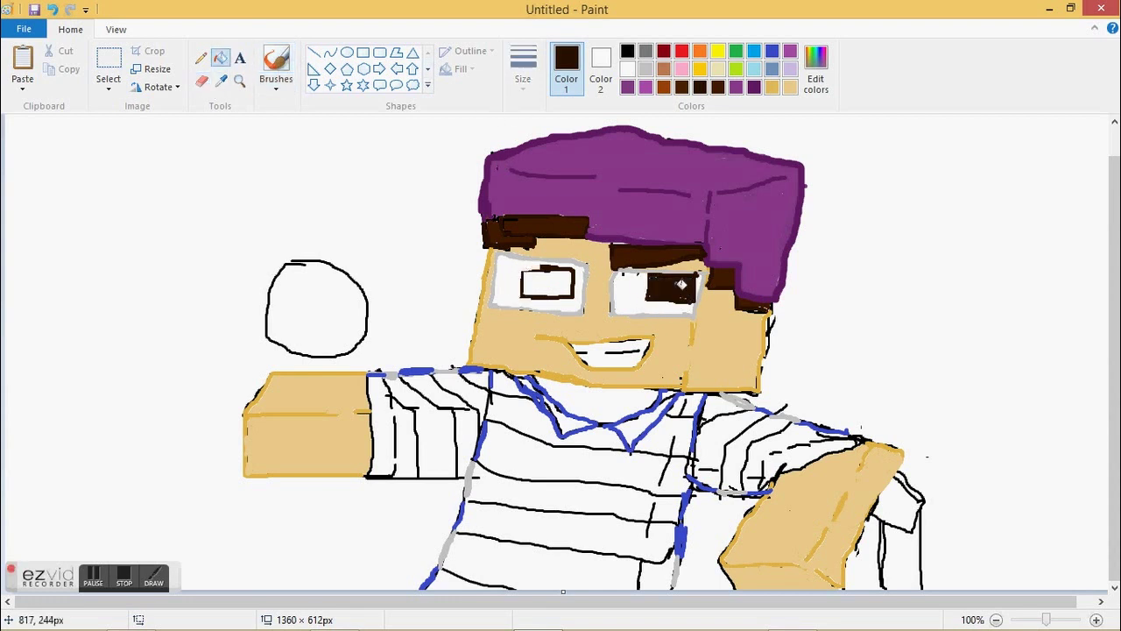
pyautogui.click(564, 282)
# - Trim the edges of both pupils with a white brush
pyautogui.click(276, 65)
pyautogui.click(627, 70)
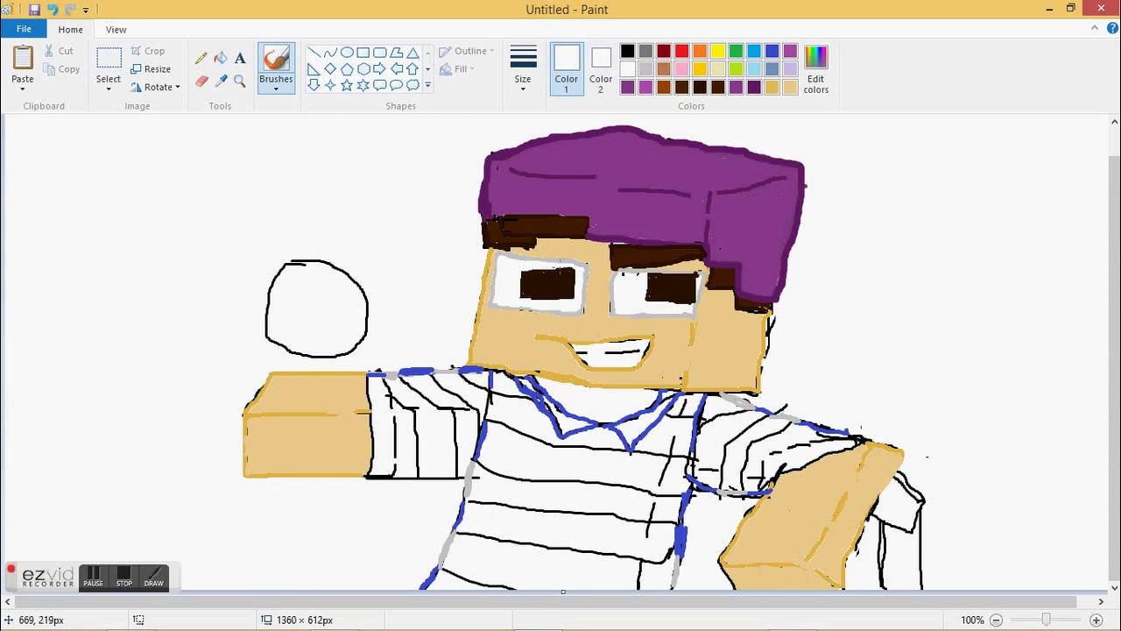
pyautogui.moveTo(530, 298); pyautogui.dragTo(525, 271)
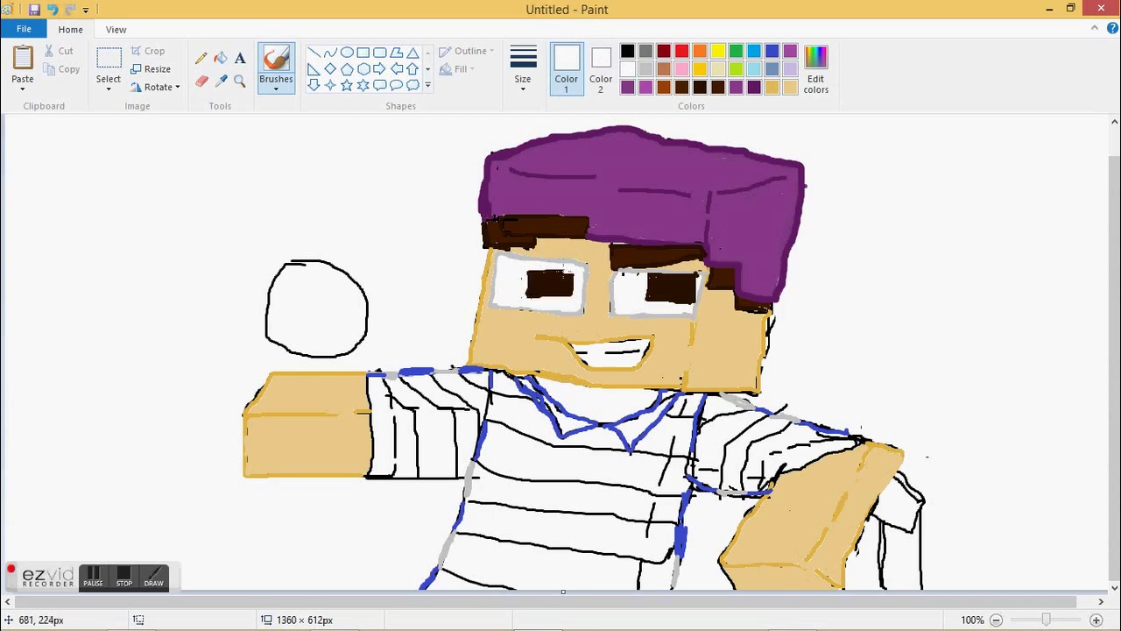
pyautogui.moveTo(692, 304); pyautogui.dragTo(671, 303)
# - Erase part of the left pupil and repaint it in dark brown toward the eye's upper inner corner
pyautogui.click(717, 87)
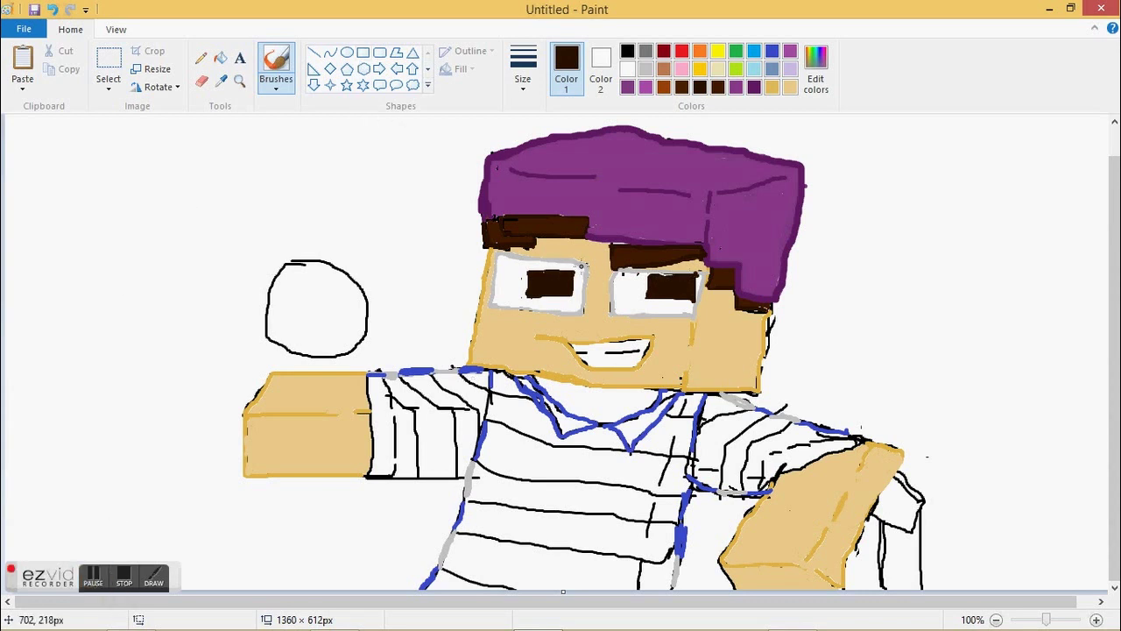
pyautogui.click(201, 80)
pyautogui.moveTo(573, 293)
pyautogui.mouseDown()
pyautogui.moveTo(526, 272)
pyautogui.moveTo(563, 293)
pyautogui.moveTo(584, 275)
pyautogui.moveTo(541, 271)
pyautogui.mouseUp()
pyautogui.click(523, 69)
pyautogui.click(561, 210)
pyautogui.click(276, 58)
pyautogui.click(523, 69)
pyautogui.click(549, 207)
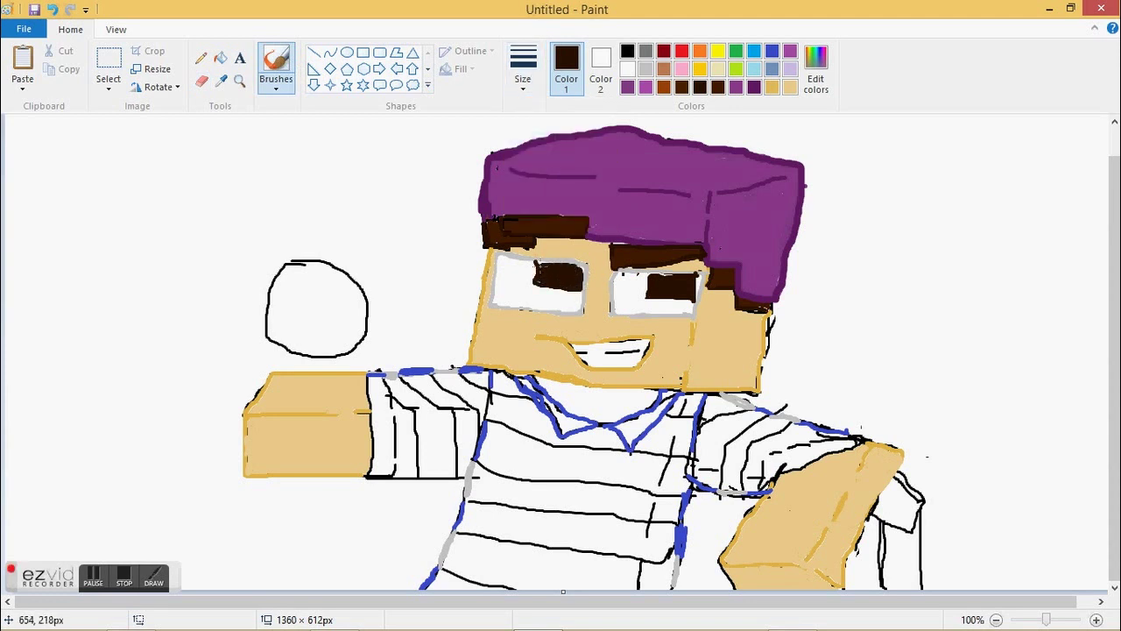
# - Redraw the face's right edge in golden yellow and add a dark brown hair block at its upper end
pyautogui.click(201, 80)
pyautogui.moveTo(760, 391); pyautogui.dragTo(768, 307)
pyautogui.click(771, 86)
pyautogui.click(53, 9)
pyautogui.moveTo(754, 392)
pyautogui.mouseDown()
pyautogui.moveTo(769, 306)
pyautogui.moveTo(749, 323)
pyautogui.moveTo(771, 326)
pyautogui.moveTo(750, 313)
pyautogui.mouseUp()
pyautogui.click(681, 86)
pyautogui.click(627, 69)
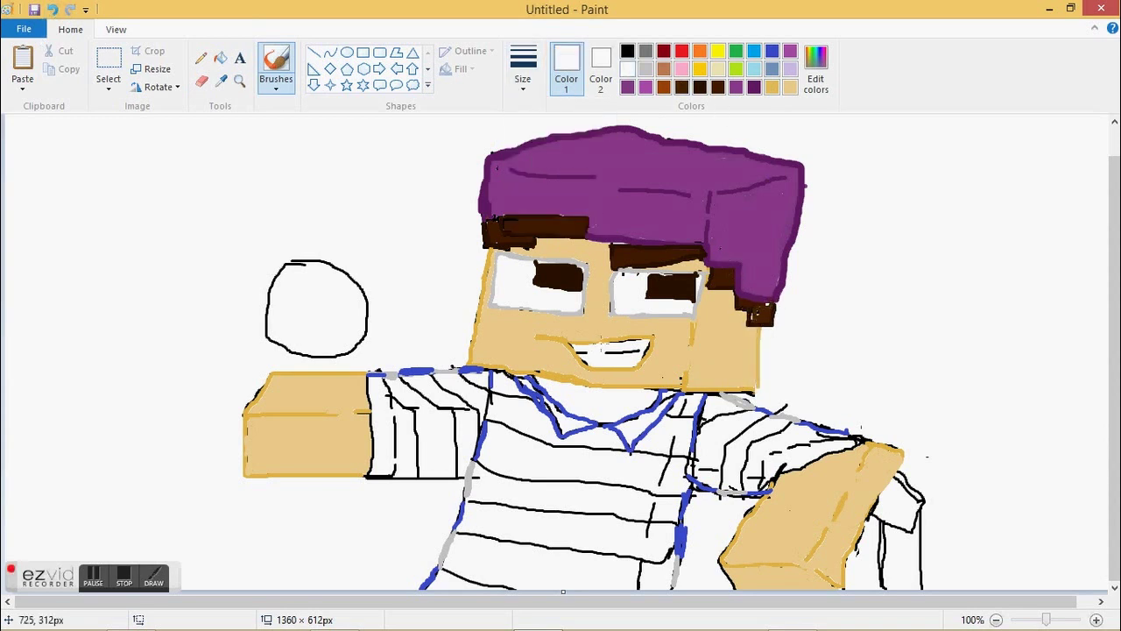
# - Touch up the new hair block with sampled tan and dark brown, and fill the neck with skin tan
pyautogui.click(221, 81)
pyautogui.click(736, 323)
pyautogui.click(221, 80)
pyautogui.click(753, 318)
pyautogui.click(220, 58)
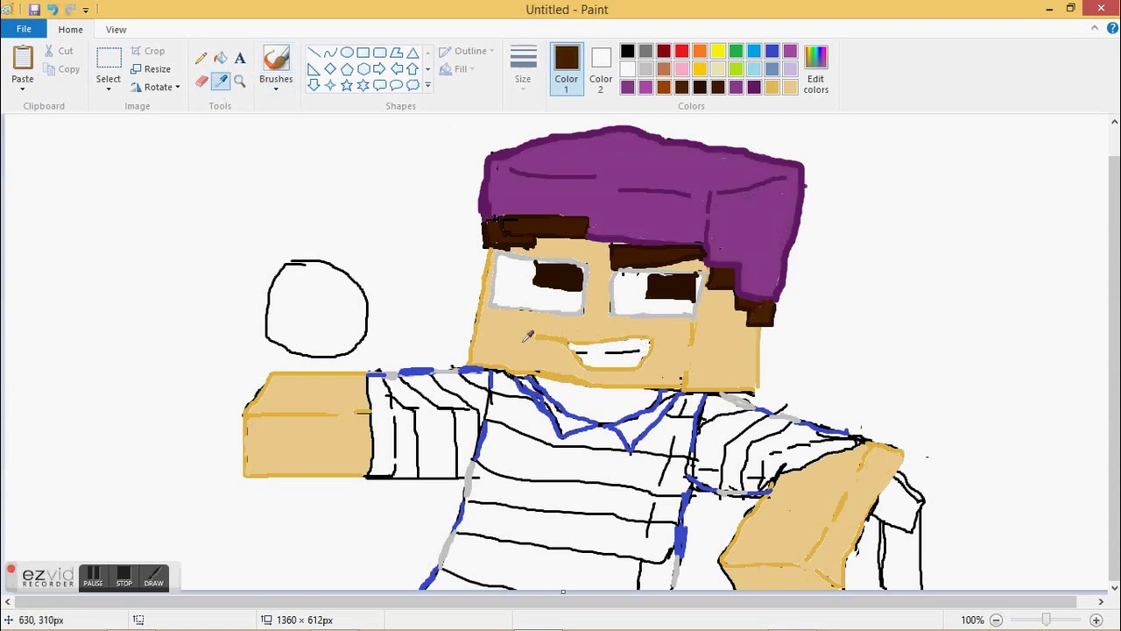
# - Trace the torso's horizontal stripe lines in turquoise
pyautogui.click(754, 51)
pyautogui.click(526, 521)
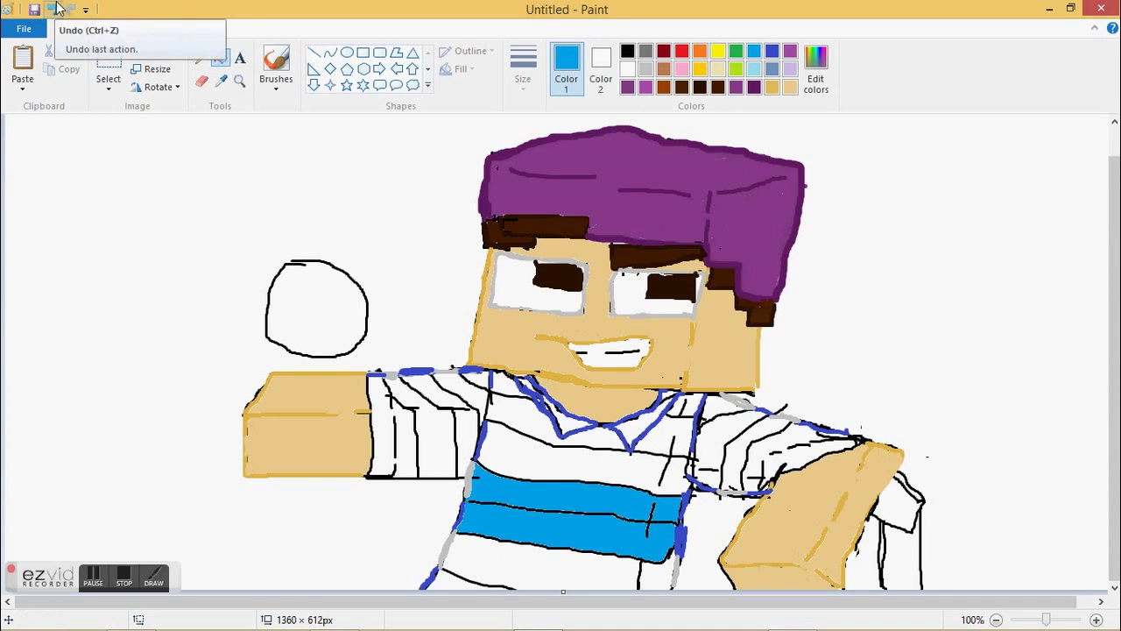
pyautogui.click(53, 10)
pyautogui.moveTo(464, 504)
pyautogui.mouseDown()
pyautogui.moveTo(675, 524)
pyautogui.moveTo(614, 561)
pyautogui.moveTo(501, 537)
pyautogui.moveTo(679, 559)
pyautogui.mouseUp()
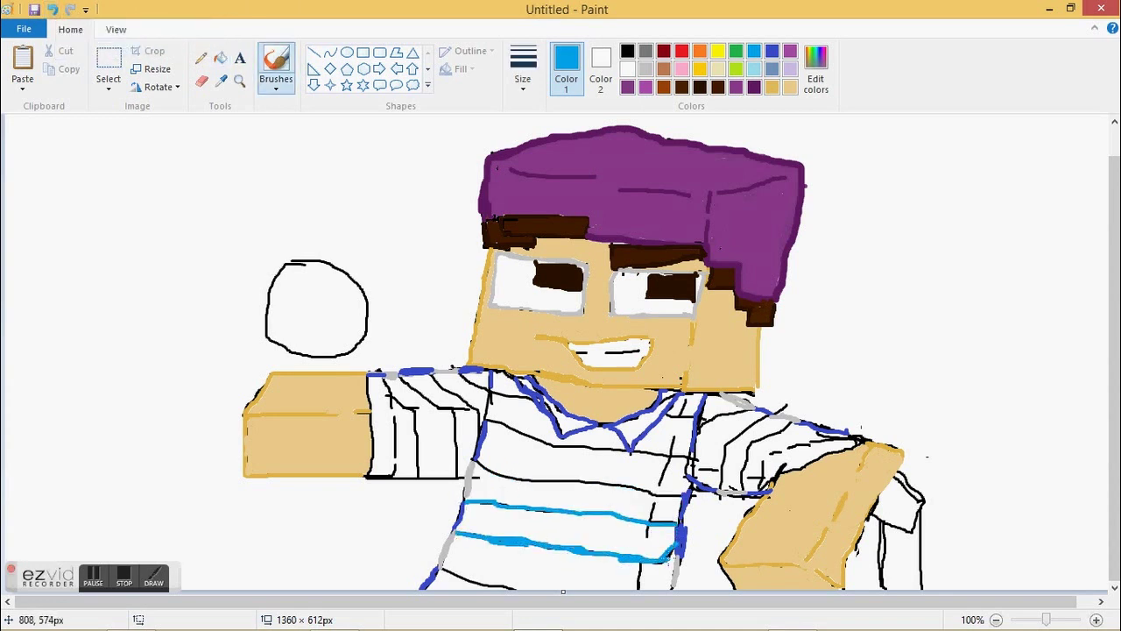
pyautogui.moveTo(482, 419)
pyautogui.mouseDown()
pyautogui.moveTo(548, 439)
pyautogui.moveTo(690, 456)
pyautogui.mouseUp()
pyautogui.moveTo(692, 481)
pyautogui.mouseDown()
pyautogui.moveTo(637, 481)
pyautogui.moveTo(488, 467)
pyautogui.mouseUp()
# - Trace the stripe lines on both sleeves in turquoise
pyautogui.moveTo(479, 386); pyautogui.dragTo(453, 370)
pyautogui.moveTo(401, 375)
pyautogui.mouseDown()
pyautogui.moveTo(441, 409)
pyautogui.moveTo(456, 470)
pyautogui.mouseUp()
pyautogui.moveTo(480, 433)
pyautogui.mouseDown()
pyautogui.moveTo(474, 409)
pyautogui.moveTo(429, 371)
pyautogui.mouseUp()
pyautogui.moveTo(401, 481); pyautogui.dragTo(381, 395)
pyautogui.moveTo(760, 493); pyautogui.dragTo(781, 453)
pyautogui.moveTo(795, 448); pyautogui.dragTo(824, 445)
pyautogui.moveTo(745, 493)
pyautogui.mouseDown()
pyautogui.moveTo(765, 441)
pyautogui.moveTo(793, 423)
pyautogui.mouseUp()
pyautogui.moveTo(698, 443); pyautogui.dragTo(751, 413)
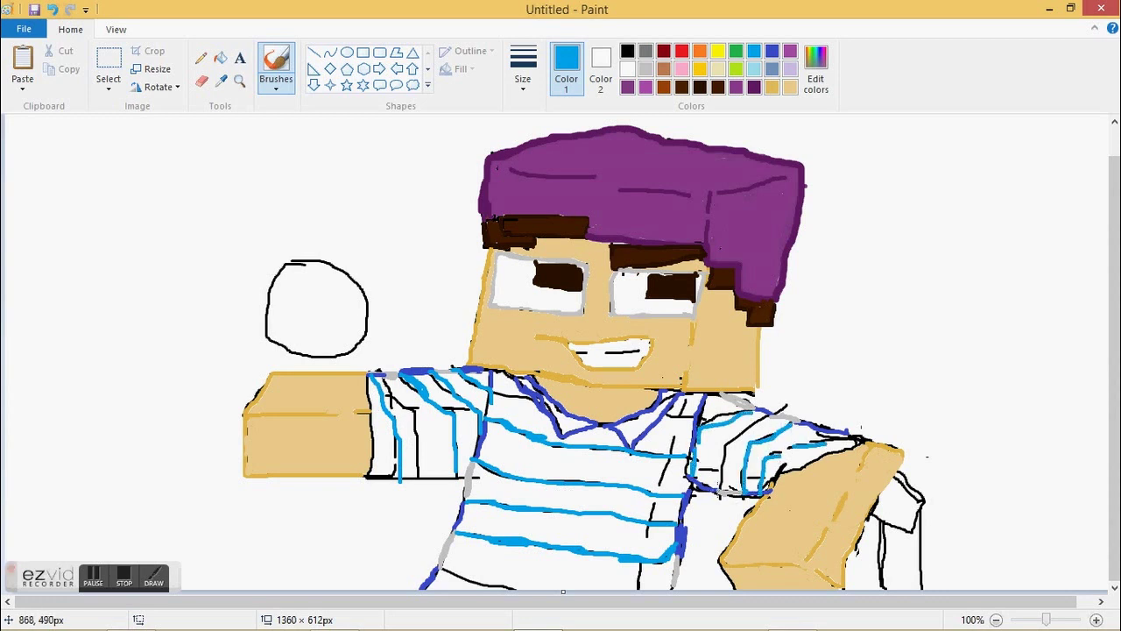
# - Fill alternating stripes on the torso and both sleeves with turquoise
pyautogui.click(220, 57)
pyautogui.click(561, 531)
pyautogui.click(526, 456)
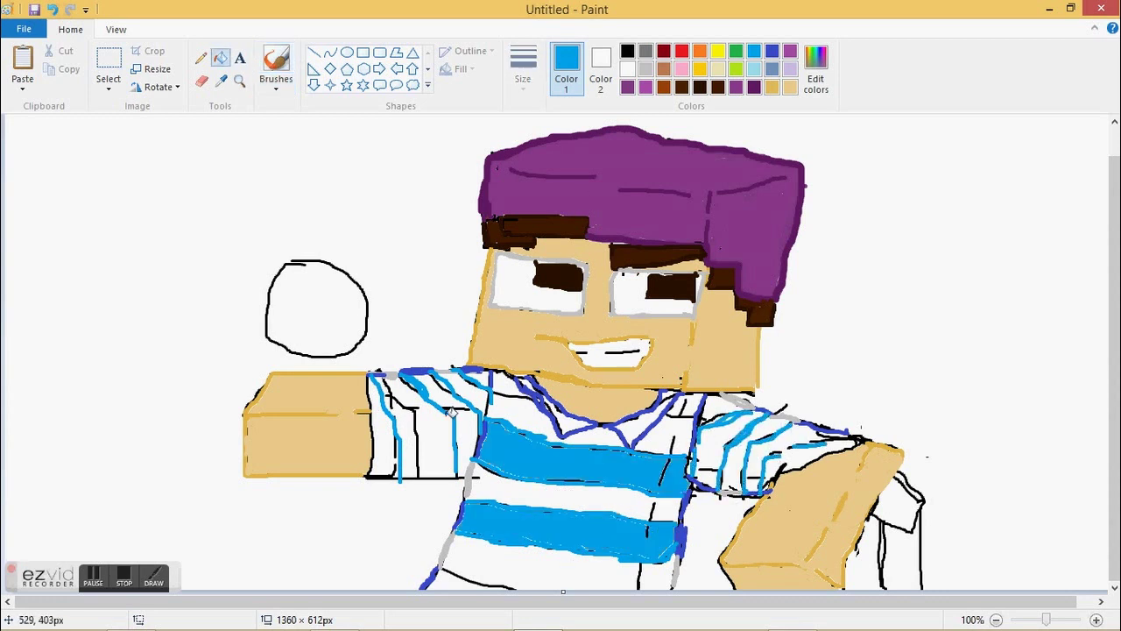
pyautogui.click(465, 425)
pyautogui.click(478, 379)
pyautogui.click(394, 429)
pyautogui.click(750, 456)
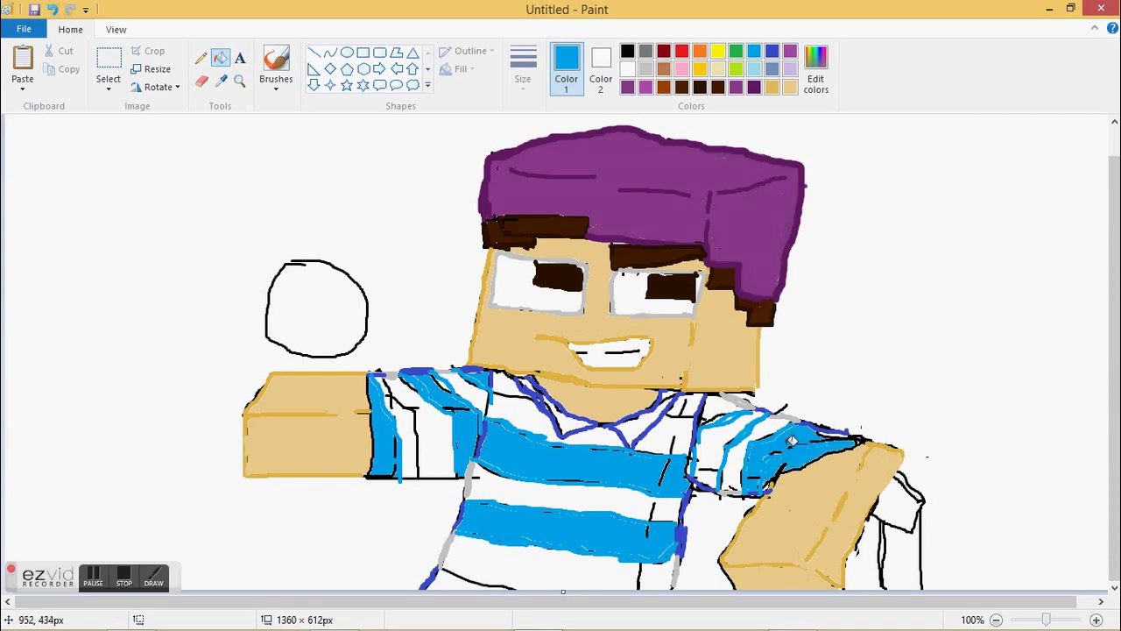
pyautogui.click(733, 429)
# - Brush turquoise over the specks and gaps left along the filled stripes on the torso and sleeves
pyautogui.click(276, 66)
pyautogui.click(524, 70)
pyautogui.click(557, 136)
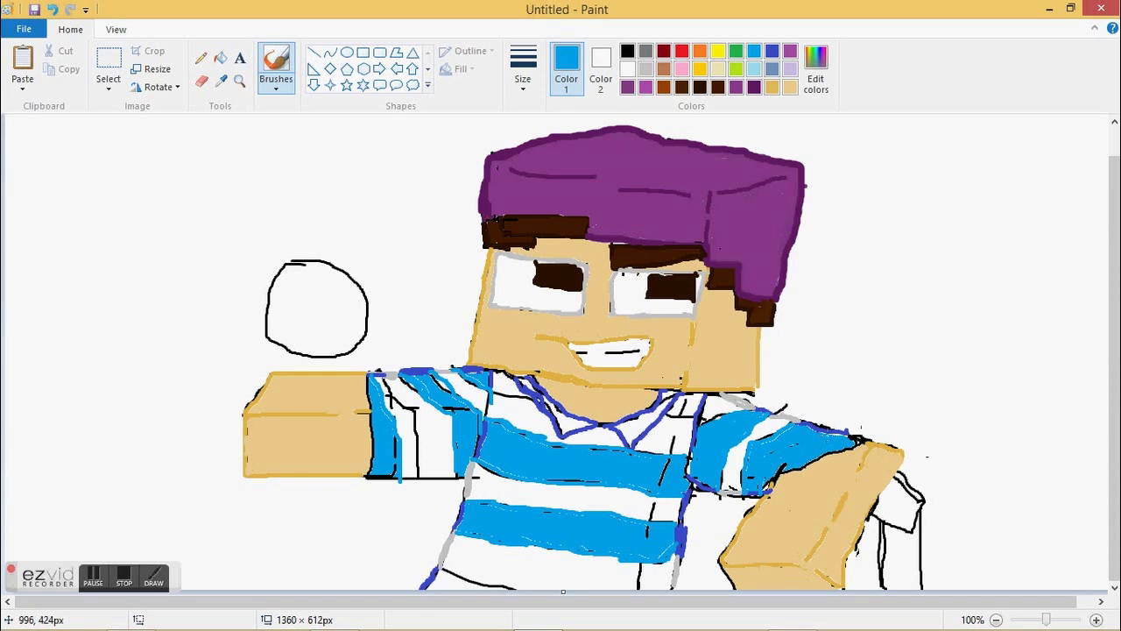
pyautogui.moveTo(482, 467); pyautogui.dragTo(514, 479)
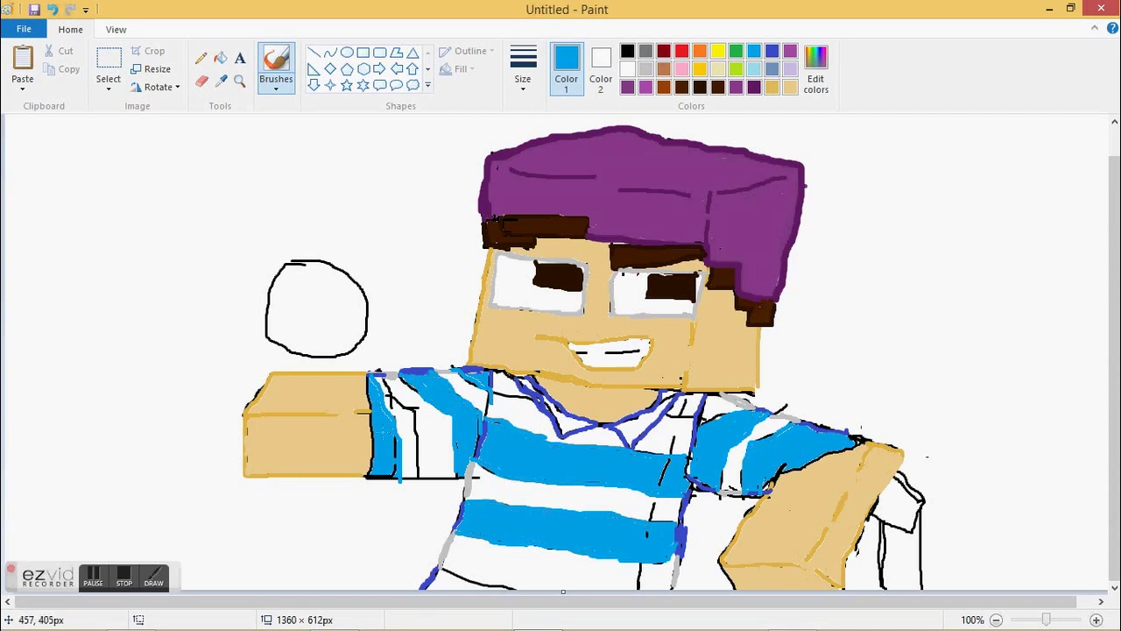
pyautogui.moveTo(691, 455); pyautogui.dragTo(748, 405)
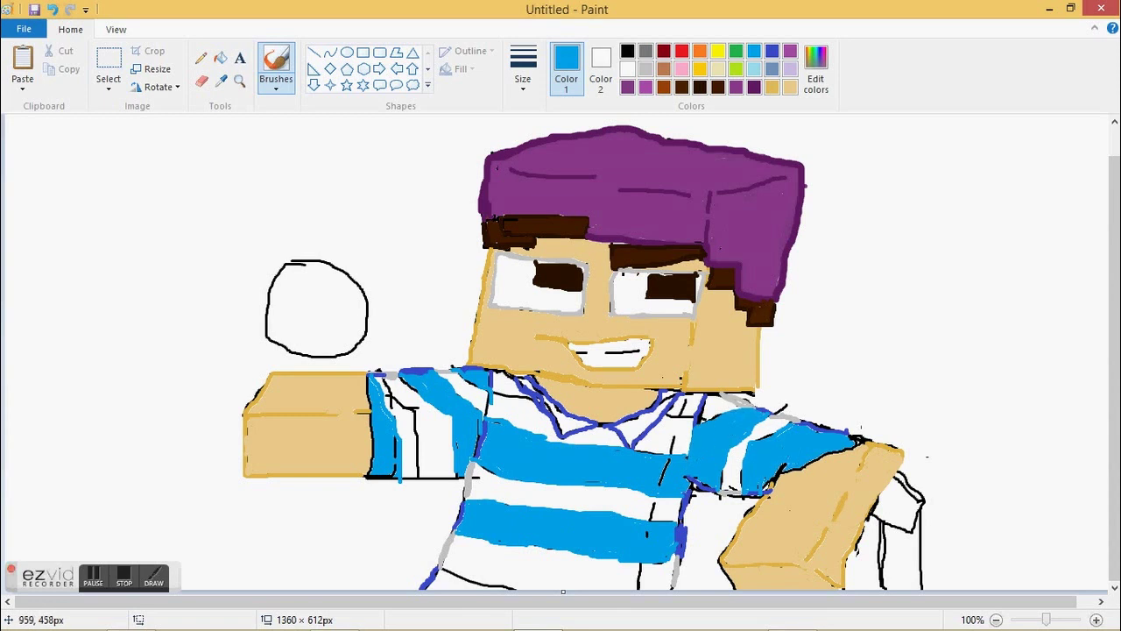
# - Sample the collar's blue and trace the right sleeve's lower edge, both sleeve folds and the torso's inner side line
pyautogui.click(220, 81)
pyautogui.click(517, 378)
pyautogui.click(523, 70)
pyautogui.click(561, 151)
pyautogui.moveTo(797, 472)
pyautogui.mouseDown()
pyautogui.moveTo(823, 428)
pyautogui.moveTo(810, 423)
pyautogui.moveTo(736, 459)
pyautogui.mouseUp()
pyautogui.moveTo(724, 457); pyautogui.dragTo(694, 448)
pyautogui.moveTo(491, 407); pyautogui.dragTo(389, 415)
pyautogui.moveTo(636, 589); pyautogui.dragTo(685, 389)
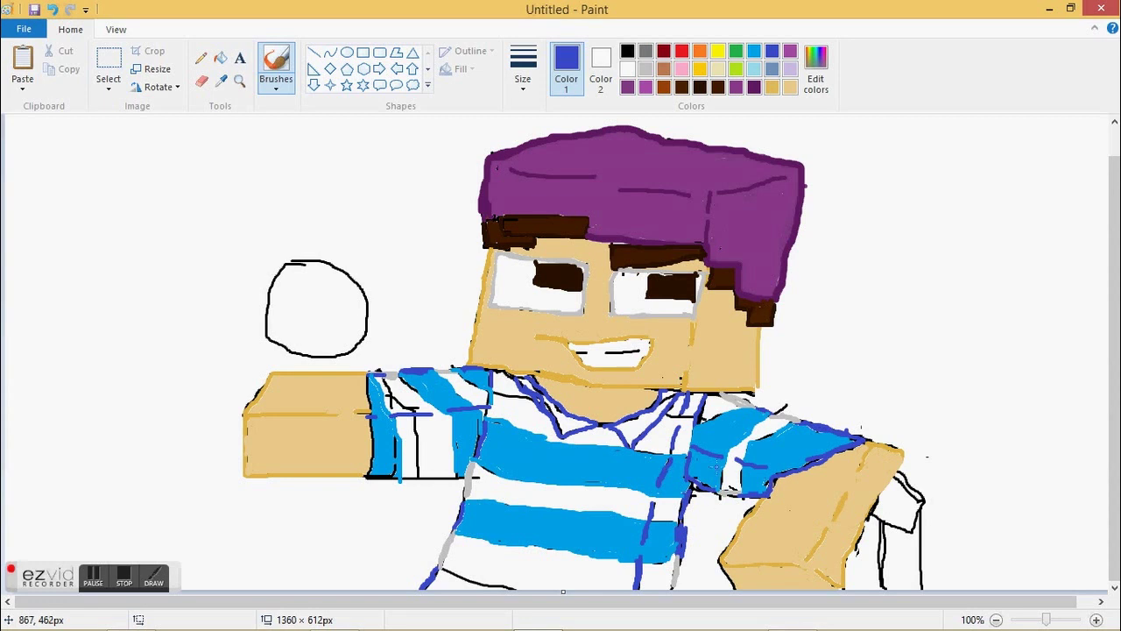
# - Erase the stray marks along the torso's side edges
pyautogui.click(53, 9)
pyautogui.click(202, 81)
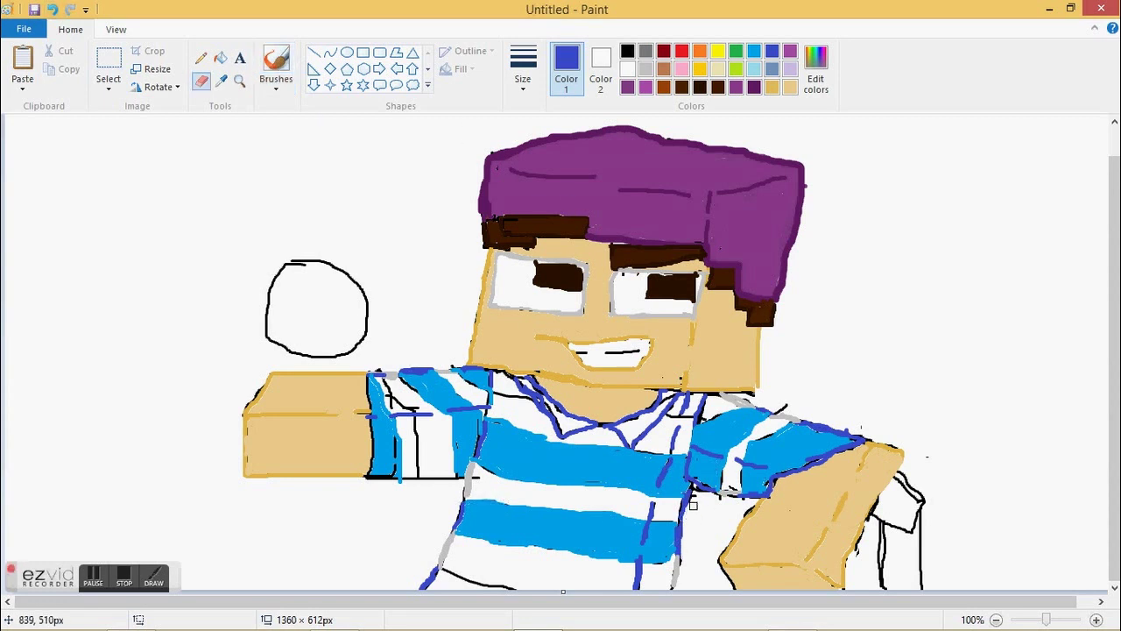
pyautogui.moveTo(481, 473); pyautogui.dragTo(487, 481)
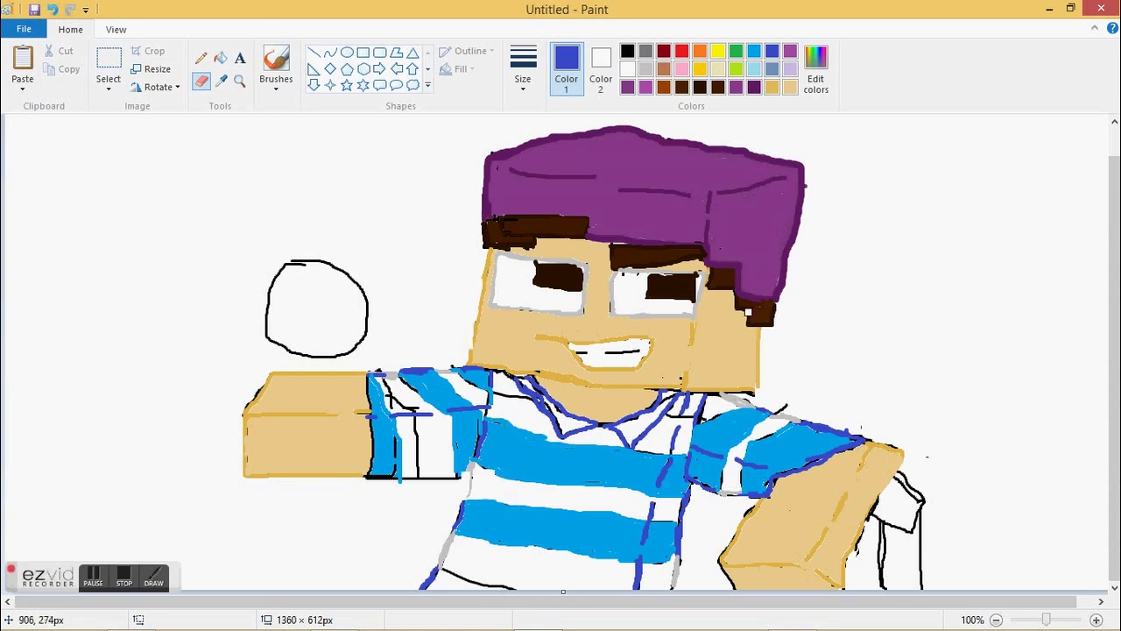
# - Sample the shirt's color below the collar and paint over the remaining collar and left sleeve areas
pyautogui.click(221, 81)
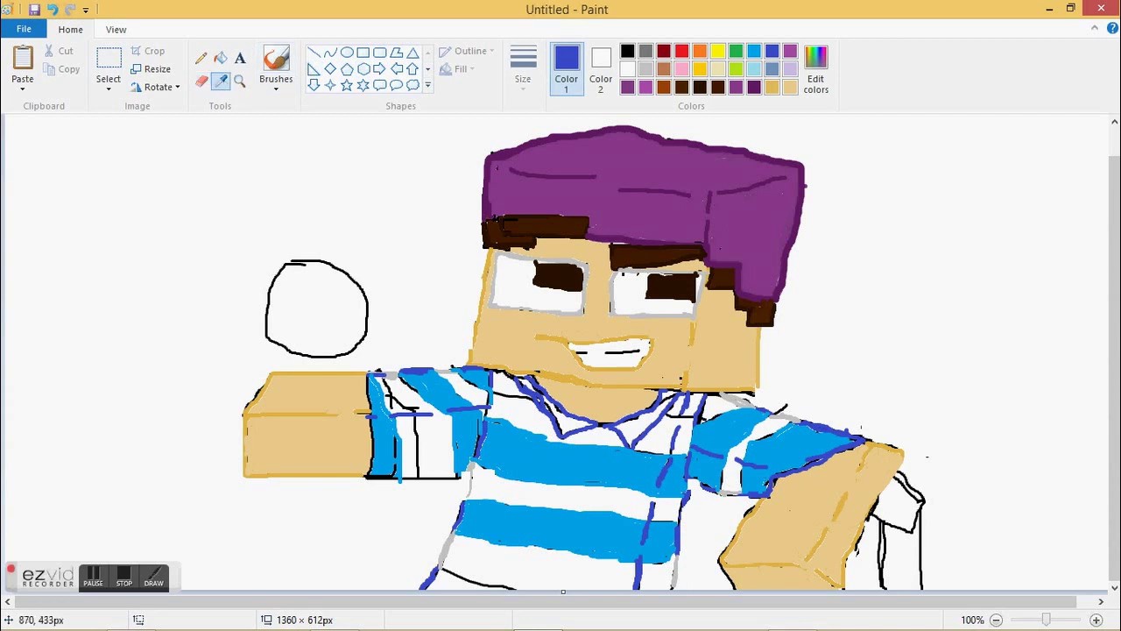
pyautogui.click(555, 443)
pyautogui.click(276, 61)
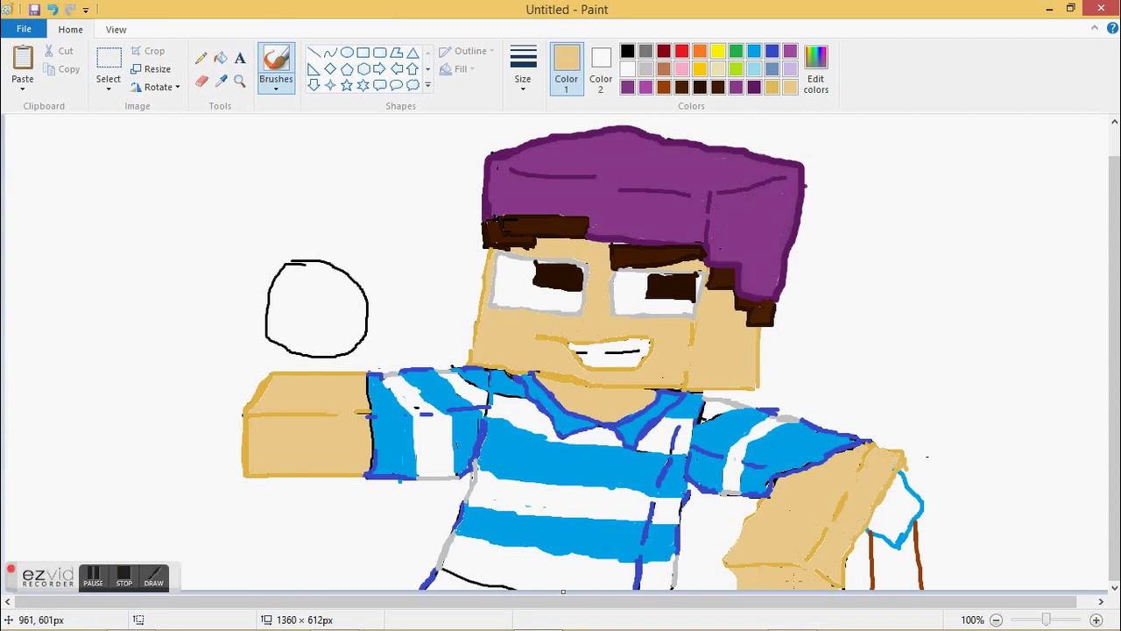
# - Fill the gem shape beside the right forearm with light turquoise and the handle below it with brown
pyautogui.click(754, 68)
pyautogui.click(221, 58)
pyautogui.click(896, 506)
pyautogui.click(664, 87)
pyautogui.click(896, 561)
pyautogui.click(663, 51)
pyautogui.click(885, 552)
pyautogui.hotkey('ctrl', 'z')
pyautogui.click(816, 68)
pyautogui.click(571, 261)
pyautogui.click(733, 186)
pyautogui.click(718, 87)
pyautogui.click(892, 561)
pyautogui.click(663, 87)
pyautogui.click(894, 554)
# - Line the handle's edges in dark brown, erasing the overrun, and draw turquoise facet lines inside the gem
pyautogui.click(682, 86)
pyautogui.click(276, 58)
pyautogui.moveTo(880, 534); pyautogui.dragTo(879, 589)
pyautogui.moveTo(913, 539); pyautogui.dragTo(911, 589)
pyautogui.click(201, 82)
pyautogui.moveTo(874, 535)
pyautogui.mouseDown()
pyautogui.moveTo(874, 590)
pyautogui.moveTo(919, 526)
pyautogui.moveTo(882, 589)
pyautogui.mouseUp()
pyautogui.click(276, 57)
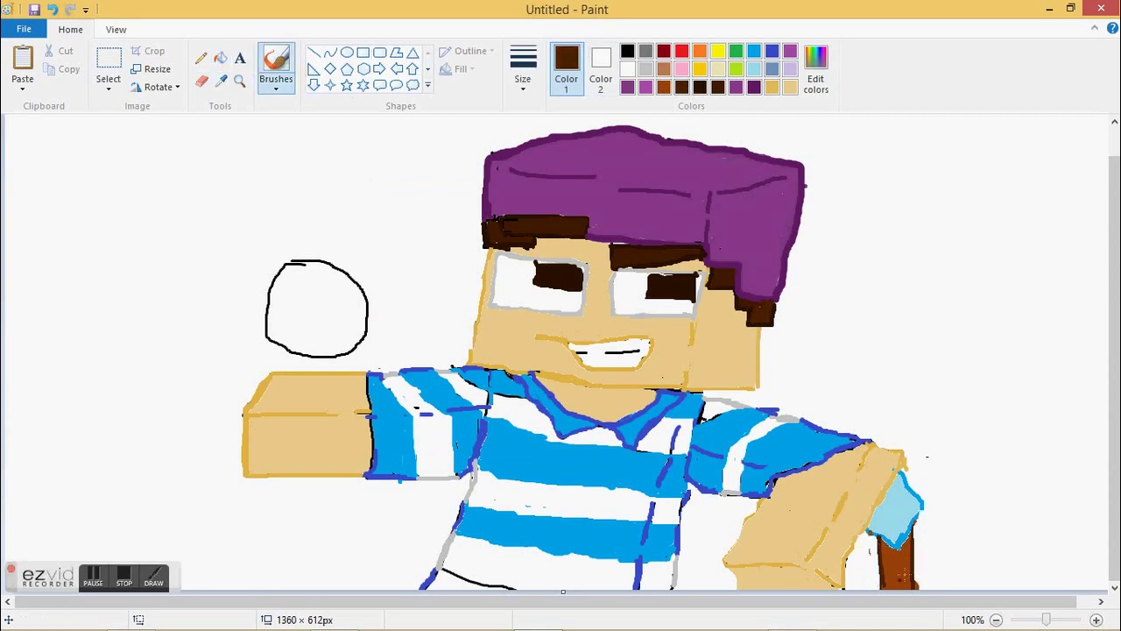
pyautogui.click(753, 51)
pyautogui.moveTo(874, 523); pyautogui.dragTo(886, 523)
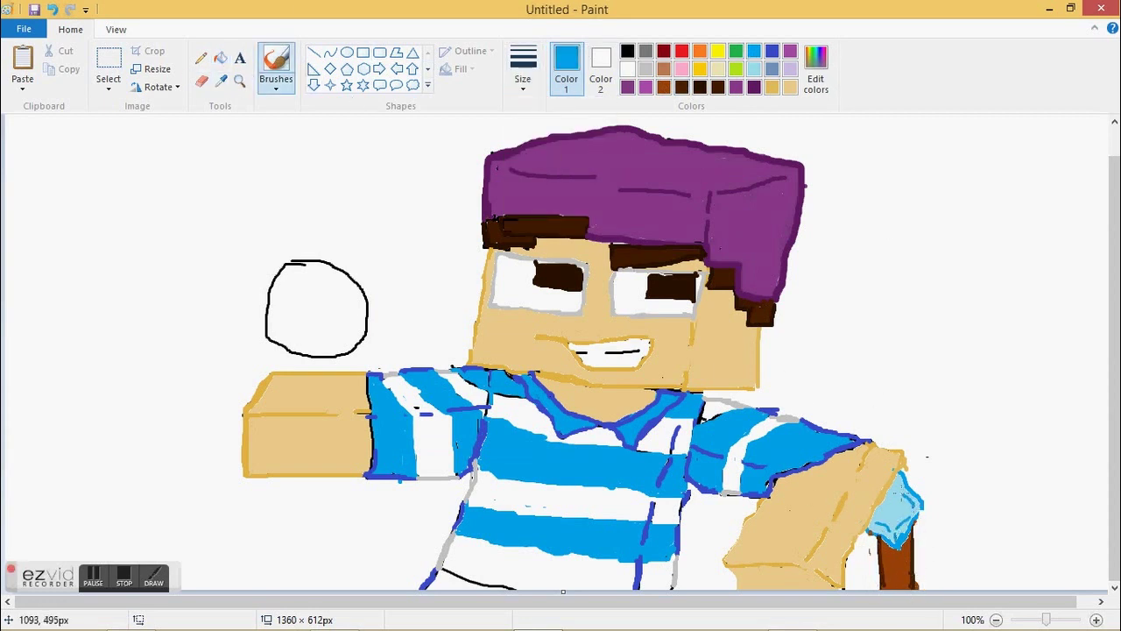
# - Trace the line between the teeth and the outline of the circle beside the head in light gray
pyautogui.click(645, 70)
pyautogui.click(523, 66)
pyautogui.click(570, 188)
pyautogui.moveTo(605, 352); pyautogui.dragTo(639, 353)
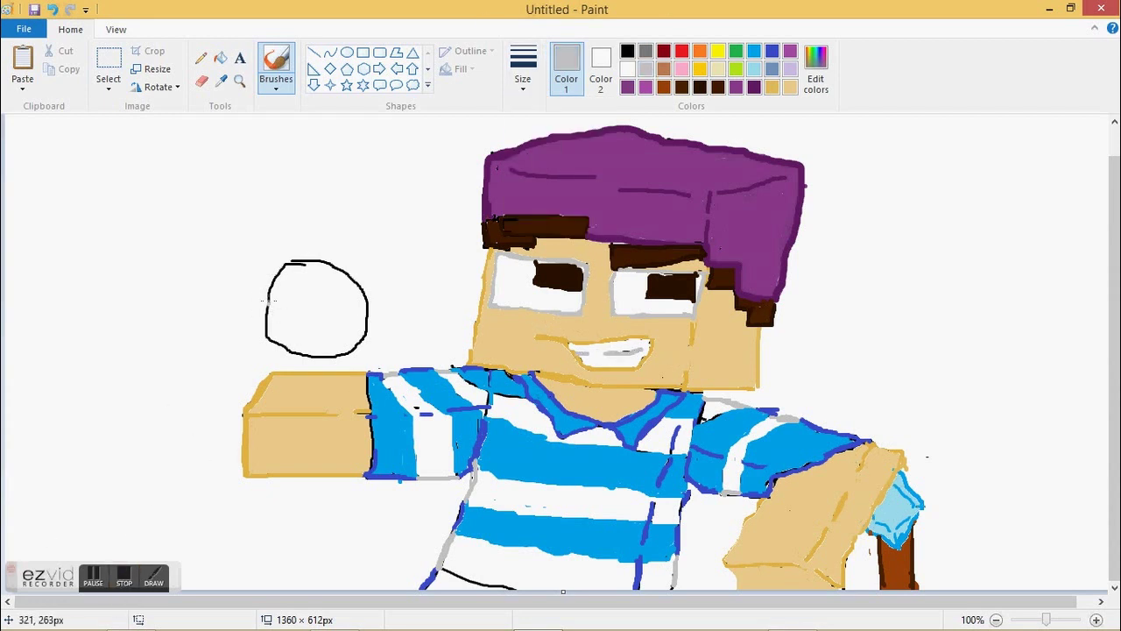
pyautogui.moveTo(267, 317)
pyautogui.mouseDown()
pyautogui.moveTo(285, 262)
pyautogui.moveTo(322, 262)
pyautogui.moveTo(281, 267)
pyautogui.mouseUp()
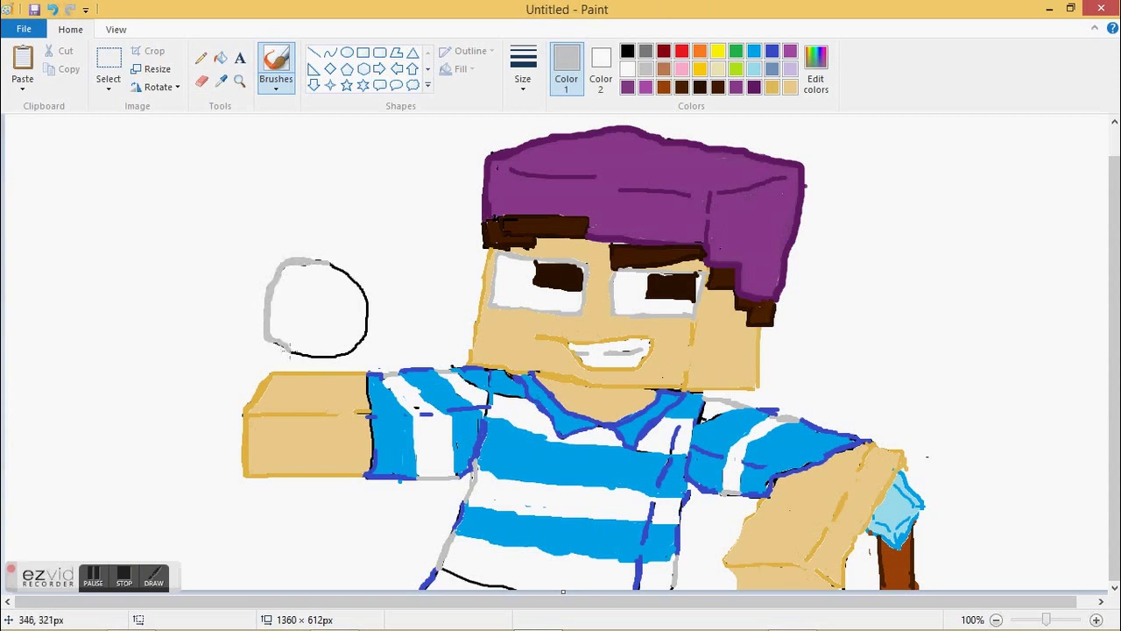
pyautogui.moveTo(314, 354)
pyautogui.mouseDown()
pyautogui.moveTo(354, 346)
pyautogui.moveTo(367, 312)
pyautogui.moveTo(326, 258)
pyautogui.mouseUp()
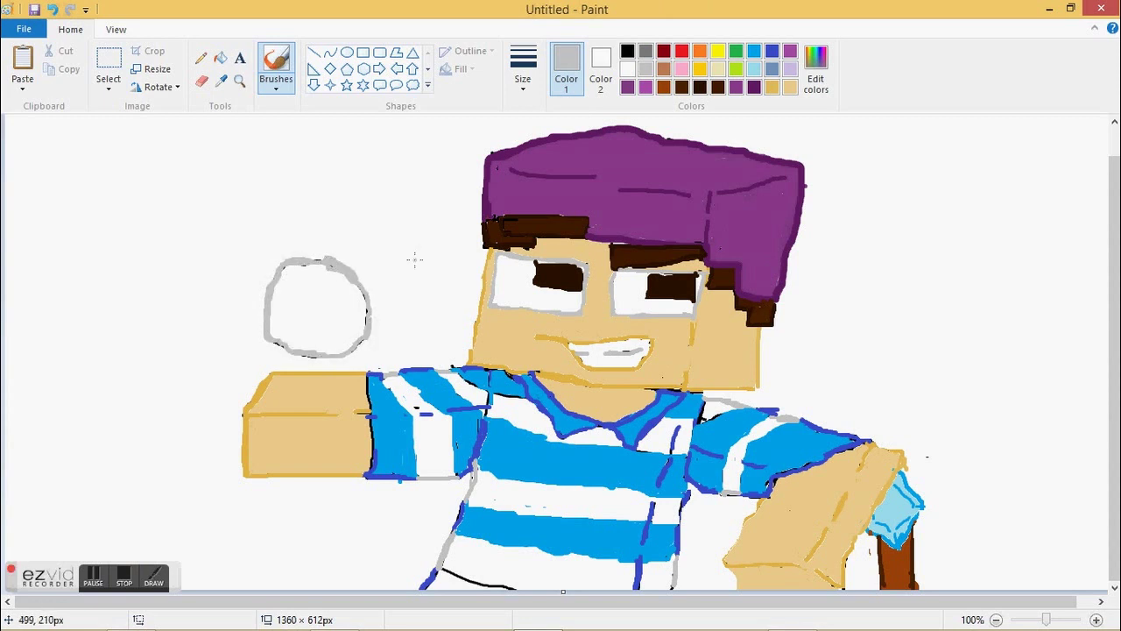
pyautogui.click(276, 81)
pyautogui.click(342, 147)
pyautogui.click(276, 81)
pyautogui.click(276, 145)
pyautogui.moveTo(195, 189)
pyautogui.mouseDown()
pyautogui.moveTo(305, 170)
pyautogui.moveTo(350, 188)
pyautogui.mouseUp()
pyautogui.click(53, 10)
# - Shade the top and lower edges of the left forearm in gold with the watercolor brush
pyautogui.click(276, 84)
pyautogui.click(270, 180)
pyautogui.click(772, 87)
pyautogui.moveTo(288, 393); pyautogui.dragTo(345, 384)
pyautogui.click(523, 70)
pyautogui.click(538, 123)
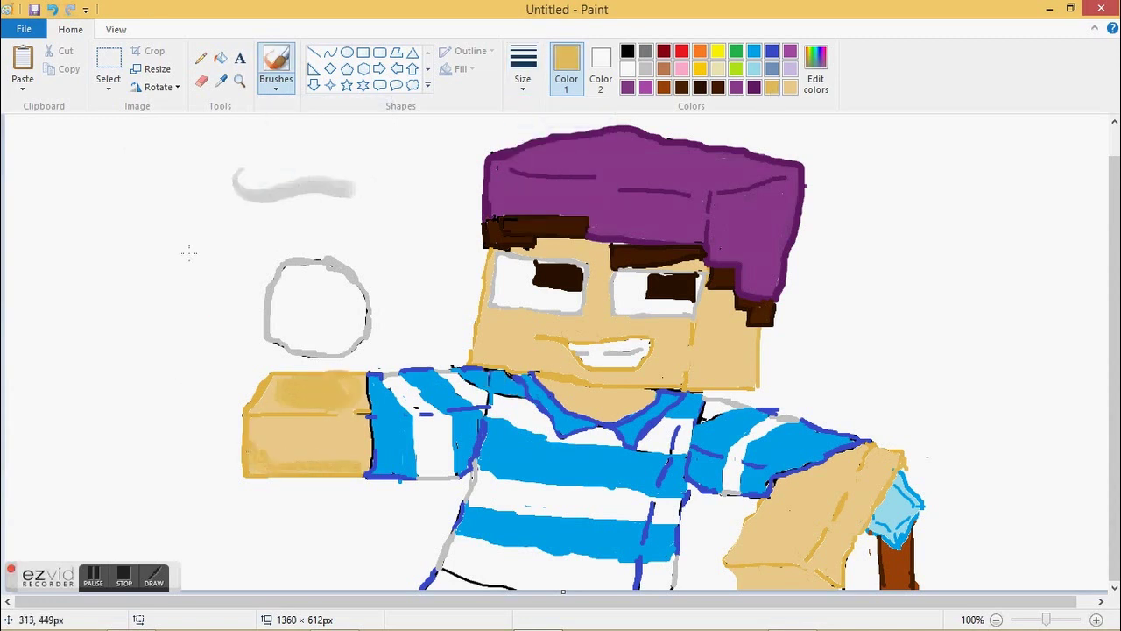
pyautogui.moveTo(278, 473)
pyautogui.mouseDown()
pyautogui.moveTo(368, 462)
pyautogui.moveTo(350, 465)
pyautogui.mouseUp()
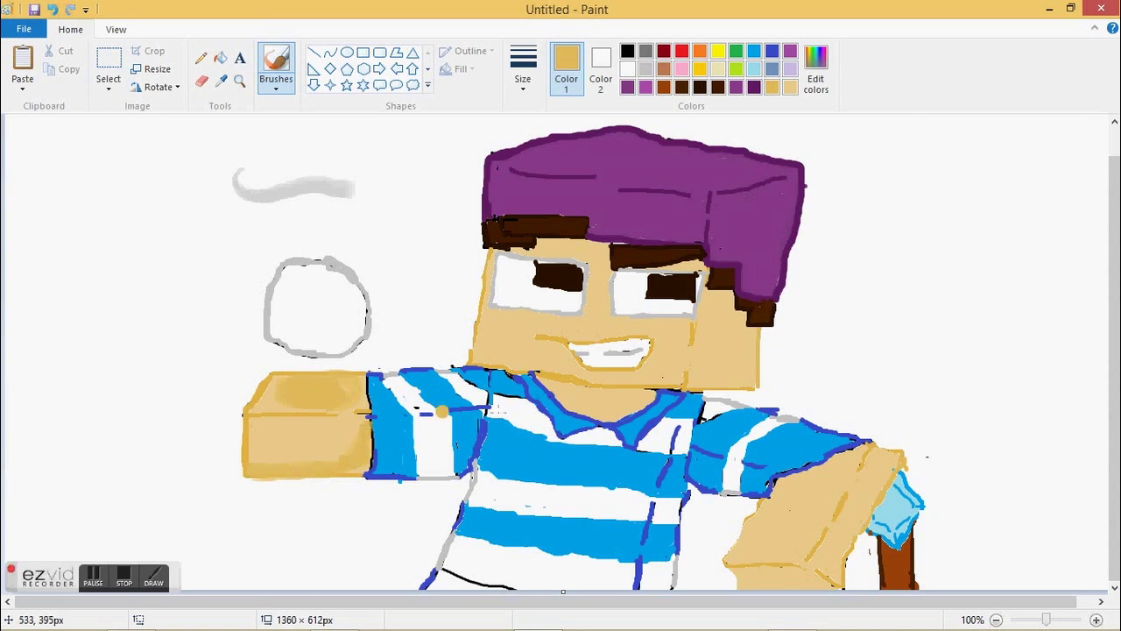
# - Shade the right forearm's edges and the sides, chin and forehead of the face in gold
pyautogui.moveTo(841, 580)
pyautogui.mouseDown()
pyautogui.moveTo(893, 448)
pyautogui.moveTo(874, 443)
pyautogui.mouseUp()
pyautogui.moveTo(780, 480); pyautogui.dragTo(866, 453)
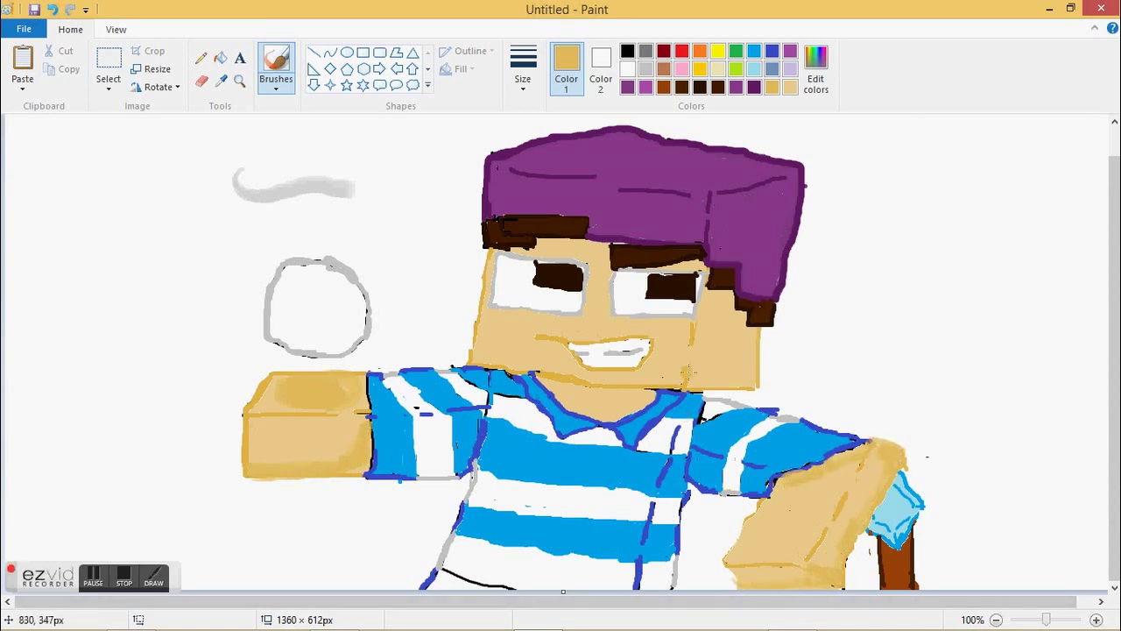
pyautogui.moveTo(726, 383); pyautogui.dragTo(746, 323)
pyautogui.moveTo(678, 358)
pyautogui.mouseDown()
pyautogui.moveTo(671, 373)
pyautogui.moveTo(634, 383)
pyautogui.moveTo(505, 364)
pyautogui.moveTo(473, 337)
pyautogui.mouseUp()
pyautogui.moveTo(544, 256)
pyautogui.mouseDown()
pyautogui.moveTo(578, 249)
pyautogui.moveTo(509, 245)
pyautogui.mouseUp()
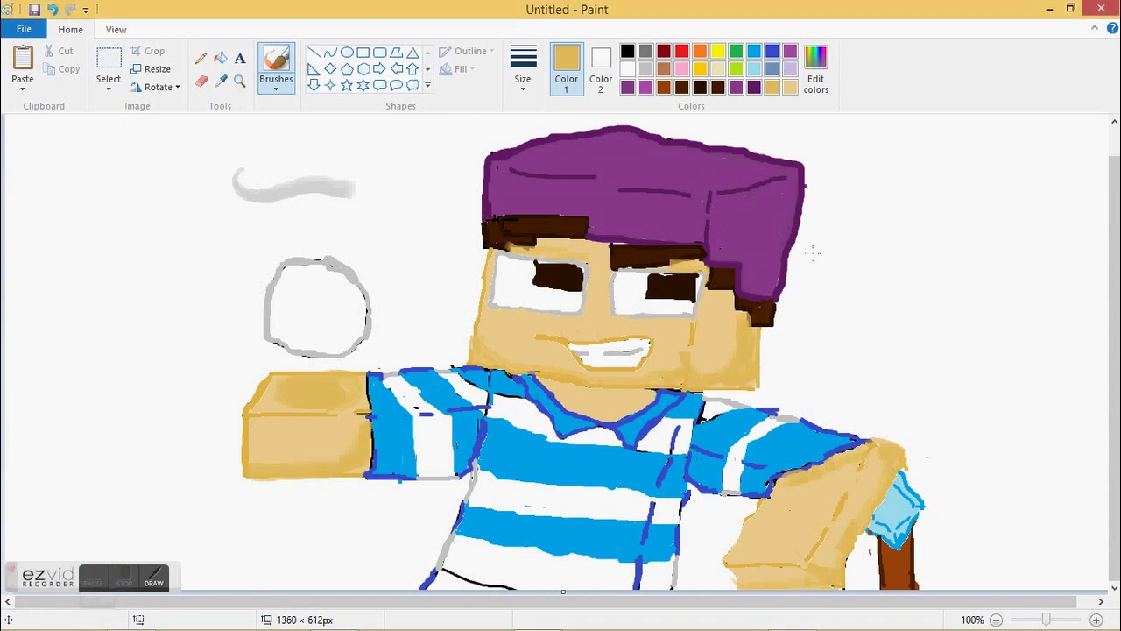
# - Shade the right sleeve's lower edge and the blue stripes on the torso's right side in indigo
pyautogui.click(772, 51)
pyautogui.moveTo(692, 455)
pyautogui.mouseDown()
pyautogui.moveTo(708, 492)
pyautogui.moveTo(852, 444)
pyautogui.mouseUp()
pyautogui.moveTo(683, 532)
pyautogui.mouseDown()
pyautogui.moveTo(677, 544)
pyautogui.moveTo(701, 403)
pyautogui.mouseUp()
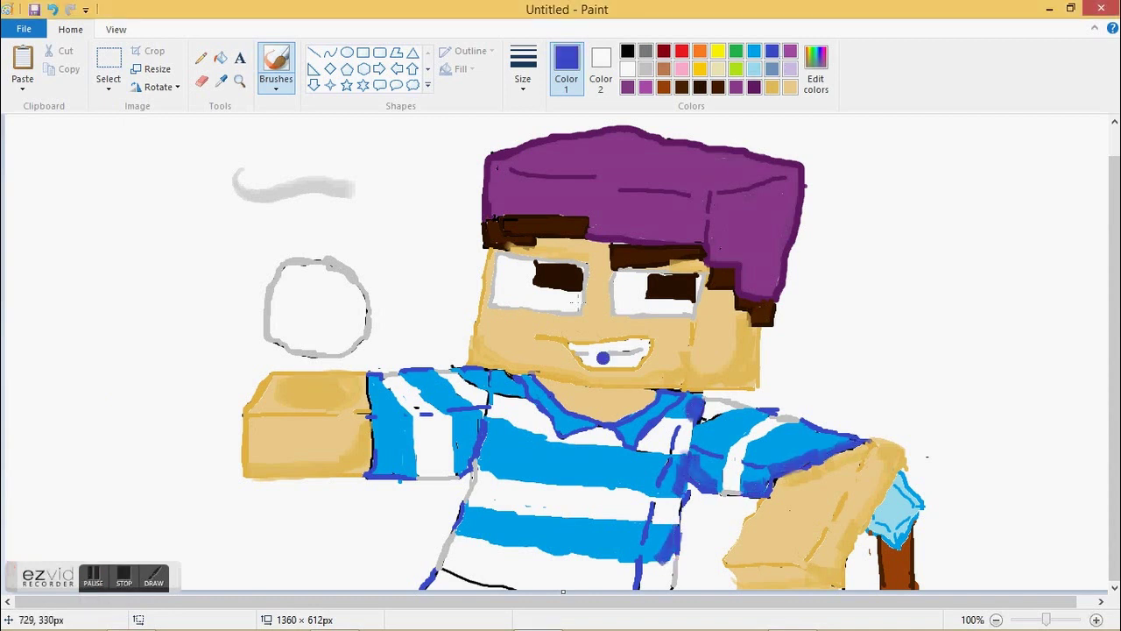
pyautogui.press('XF86AudioLowerVolume')
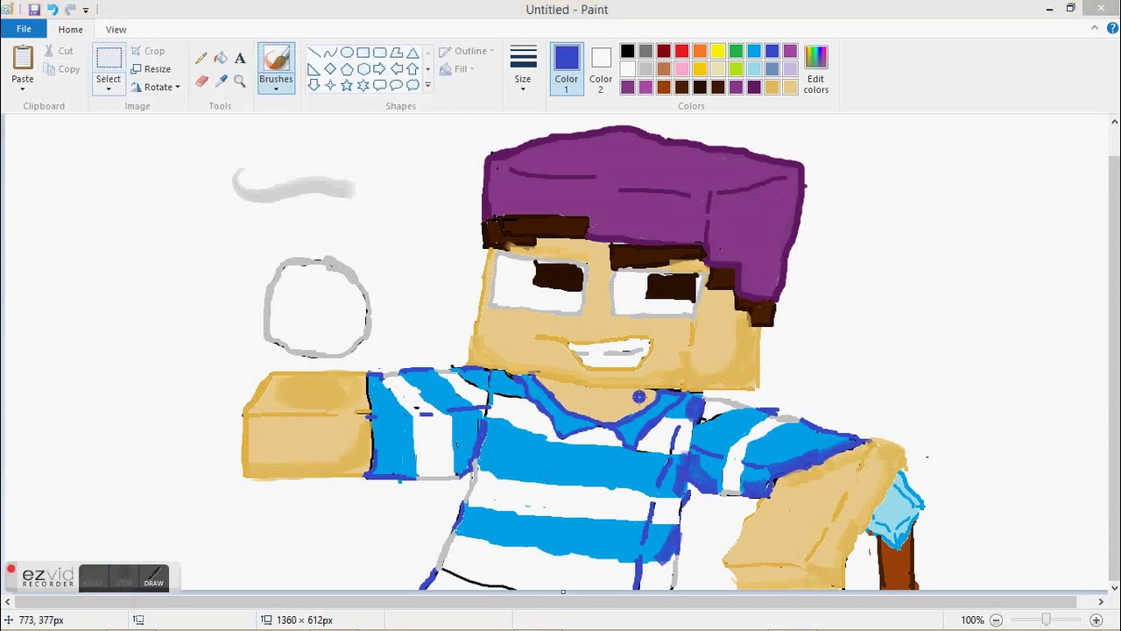
# - Shade the white stripes along the torso's right side and lower edge in lavender
pyautogui.click(790, 69)
pyautogui.moveTo(675, 498); pyautogui.dragTo(682, 527)
pyautogui.moveTo(688, 413); pyautogui.dragTo(686, 449)
pyautogui.moveTo(670, 558); pyautogui.dragTo(652, 588)
# - Shade the left sleeve's lower edge and inner side, using lavender on the white stripe and indigo on the blue
pyautogui.moveTo(412, 471); pyautogui.dragTo(456, 473)
pyautogui.click(772, 51)
pyautogui.moveTo(371, 471); pyautogui.dragTo(415, 472)
pyautogui.moveTo(475, 428); pyautogui.dragTo(455, 469)
# - Shade the left shoulder seam and the area below the collar in light gray, and the collar itself in indigo
pyautogui.click(646, 68)
pyautogui.moveTo(480, 412)
pyautogui.mouseDown()
pyautogui.moveTo(485, 387)
pyautogui.moveTo(534, 402)
pyautogui.mouseUp()
pyautogui.click(772, 51)
pyautogui.moveTo(682, 402); pyautogui.dragTo(655, 415)
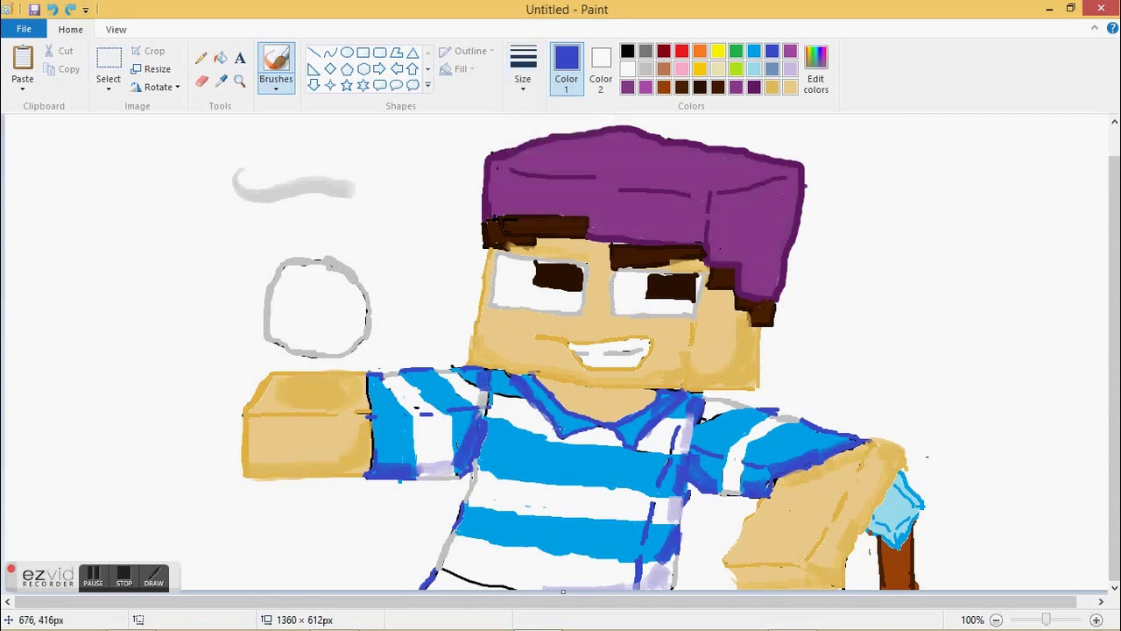
pyautogui.click(645, 68)
pyautogui.moveTo(551, 430)
pyautogui.mouseDown()
pyautogui.moveTo(531, 405)
pyautogui.moveTo(566, 440)
pyautogui.moveTo(655, 426)
pyautogui.mouseUp()
pyautogui.click(772, 52)
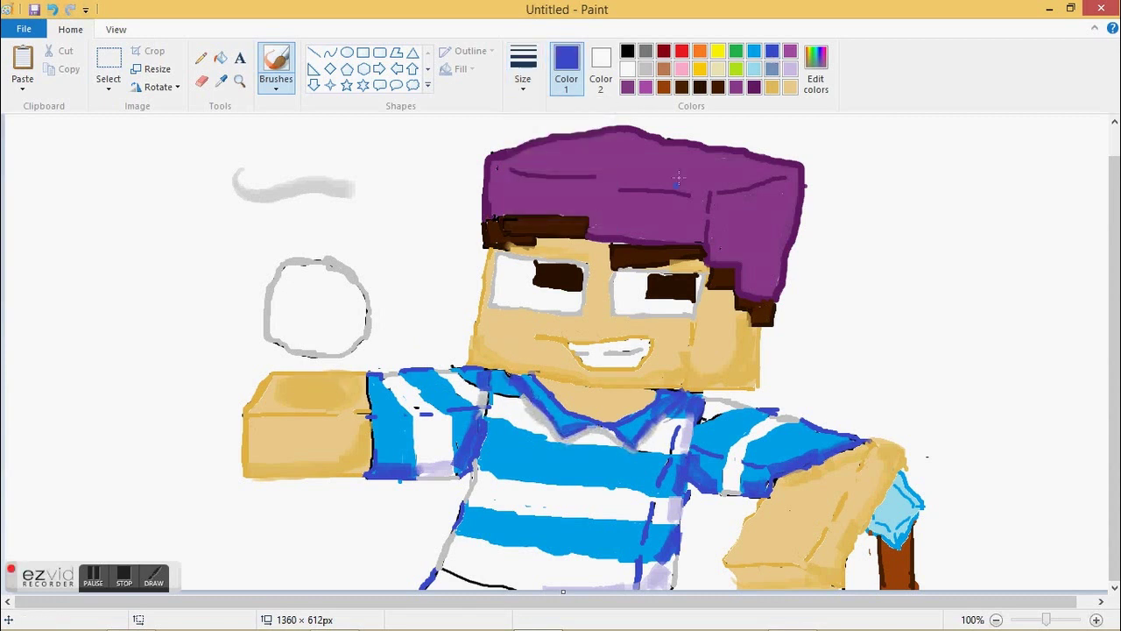
pyautogui.click(646, 69)
pyautogui.moveTo(572, 351); pyautogui.dragTo(647, 343)
pyautogui.hotkey('ctrl', 'z')
# - Touch up the left eyebrow in dark brown, and sample the mouth outline's gold to thicken it around the teeth
pyautogui.click(682, 87)
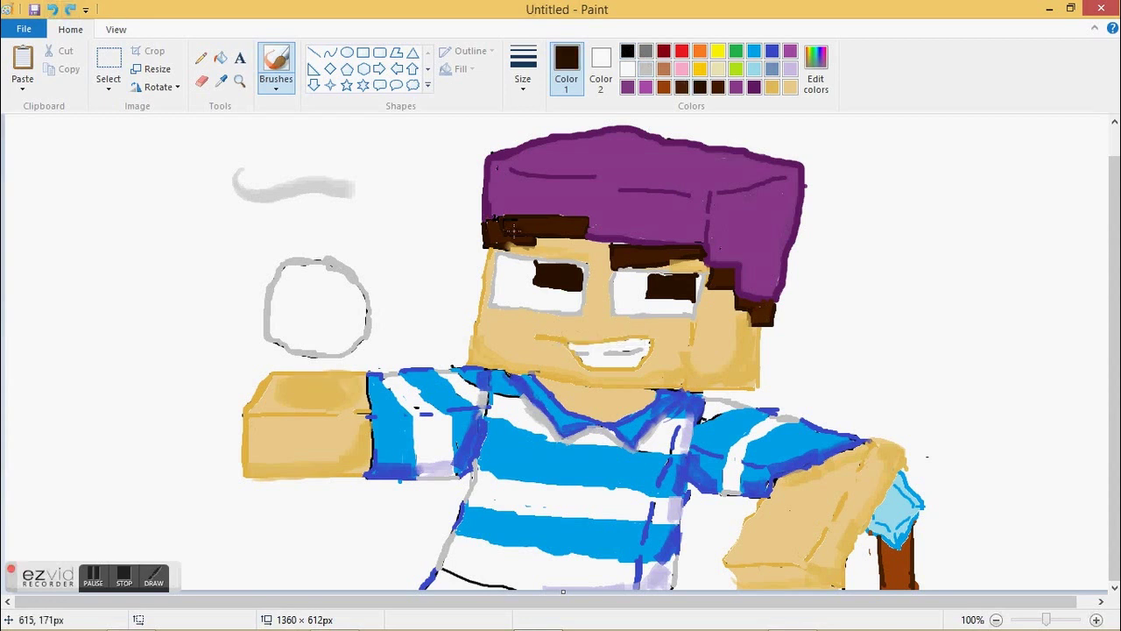
pyautogui.click(222, 80)
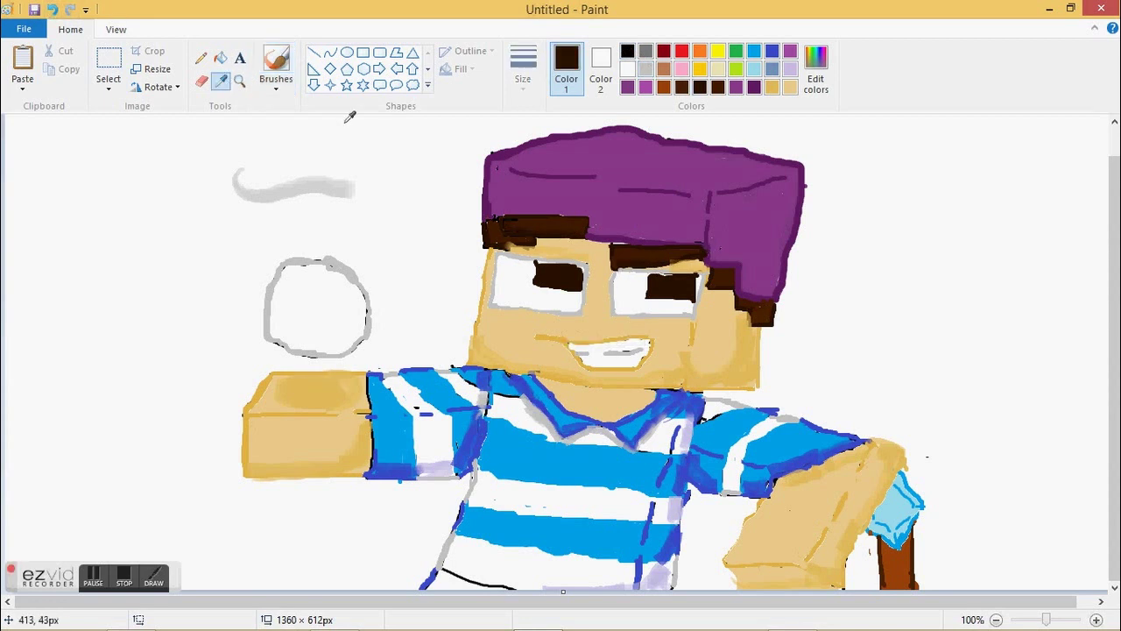
pyautogui.click(552, 336)
pyautogui.click(276, 88)
pyautogui.click(278, 178)
# - Spray light gray shading over the upper and outer parts of both eye whites with the airbrush
pyautogui.click(646, 69)
pyautogui.click(276, 87)
pyautogui.click(373, 112)
pyautogui.moveTo(505, 298); pyautogui.dragTo(529, 271)
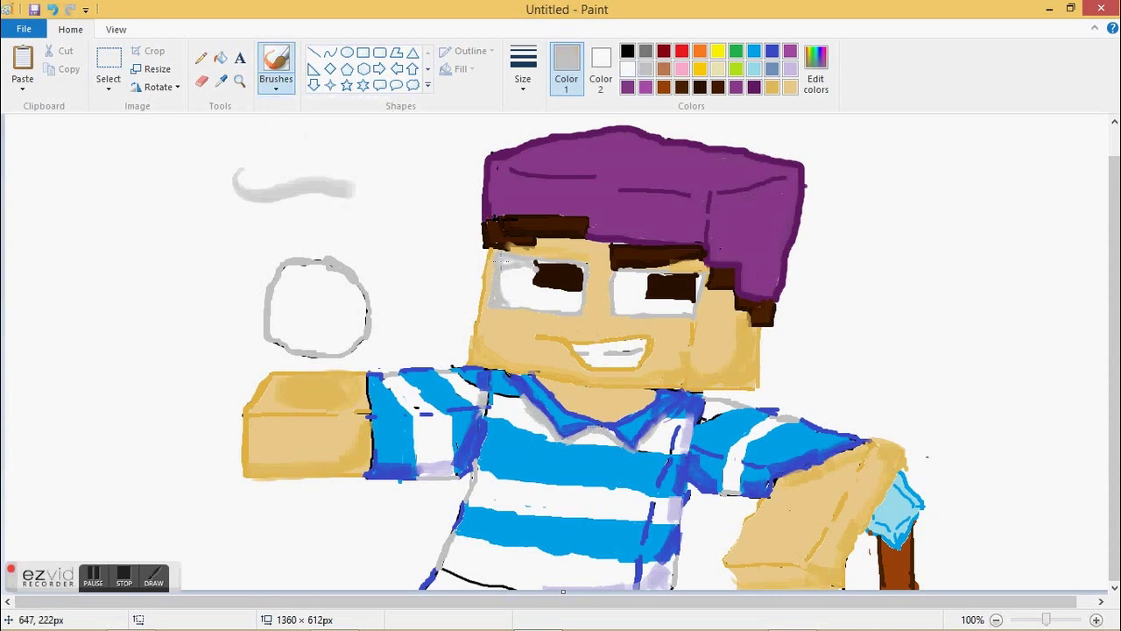
pyautogui.moveTo(618, 303)
pyautogui.mouseDown()
pyautogui.moveTo(627, 279)
pyautogui.moveTo(691, 279)
pyautogui.mouseUp()
pyautogui.click(700, 69)
pyautogui.click(52, 10)
# - Add brown highlights across the upper part of both pupils
pyautogui.click(665, 87)
pyautogui.moveTo(547, 268); pyautogui.dragTo(578, 270)
pyautogui.click(52, 9)
pyautogui.moveTo(652, 277); pyautogui.dragTo(680, 279)
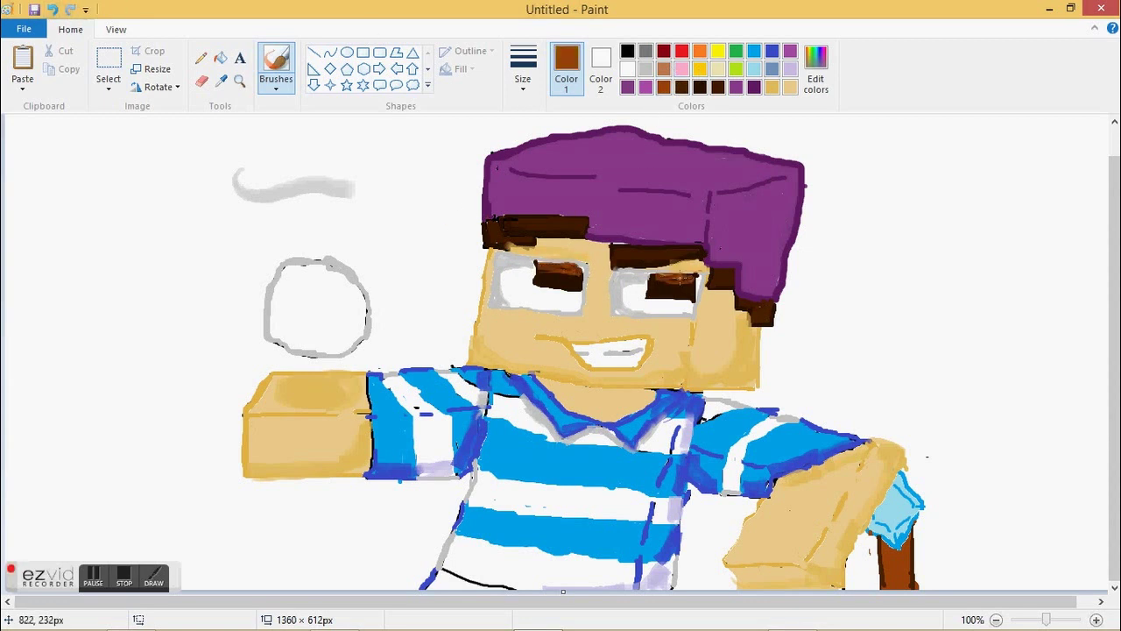